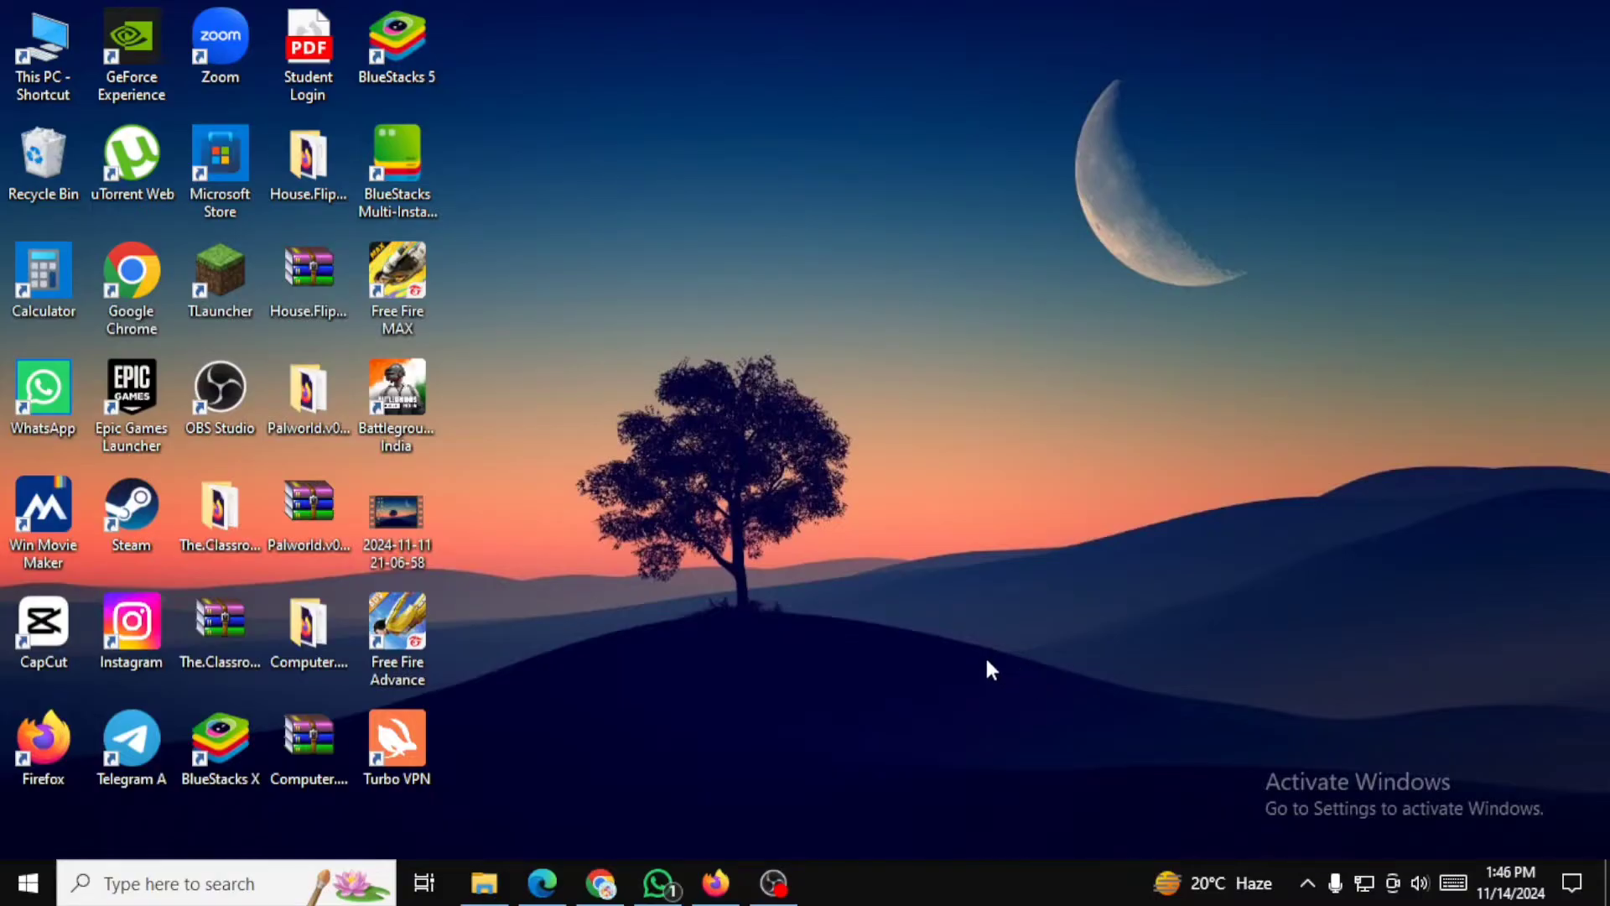
Step: Move the Free Fire MAX shortcut to an empty area of the desktop and return it to its original place
{"action": "left_click_drag", "start_coordinate": [843, 352], "coordinate": [843, 351]}
{"action": "left_click_drag", "start_coordinate": [773, 529], "coordinate": [956, 416]}
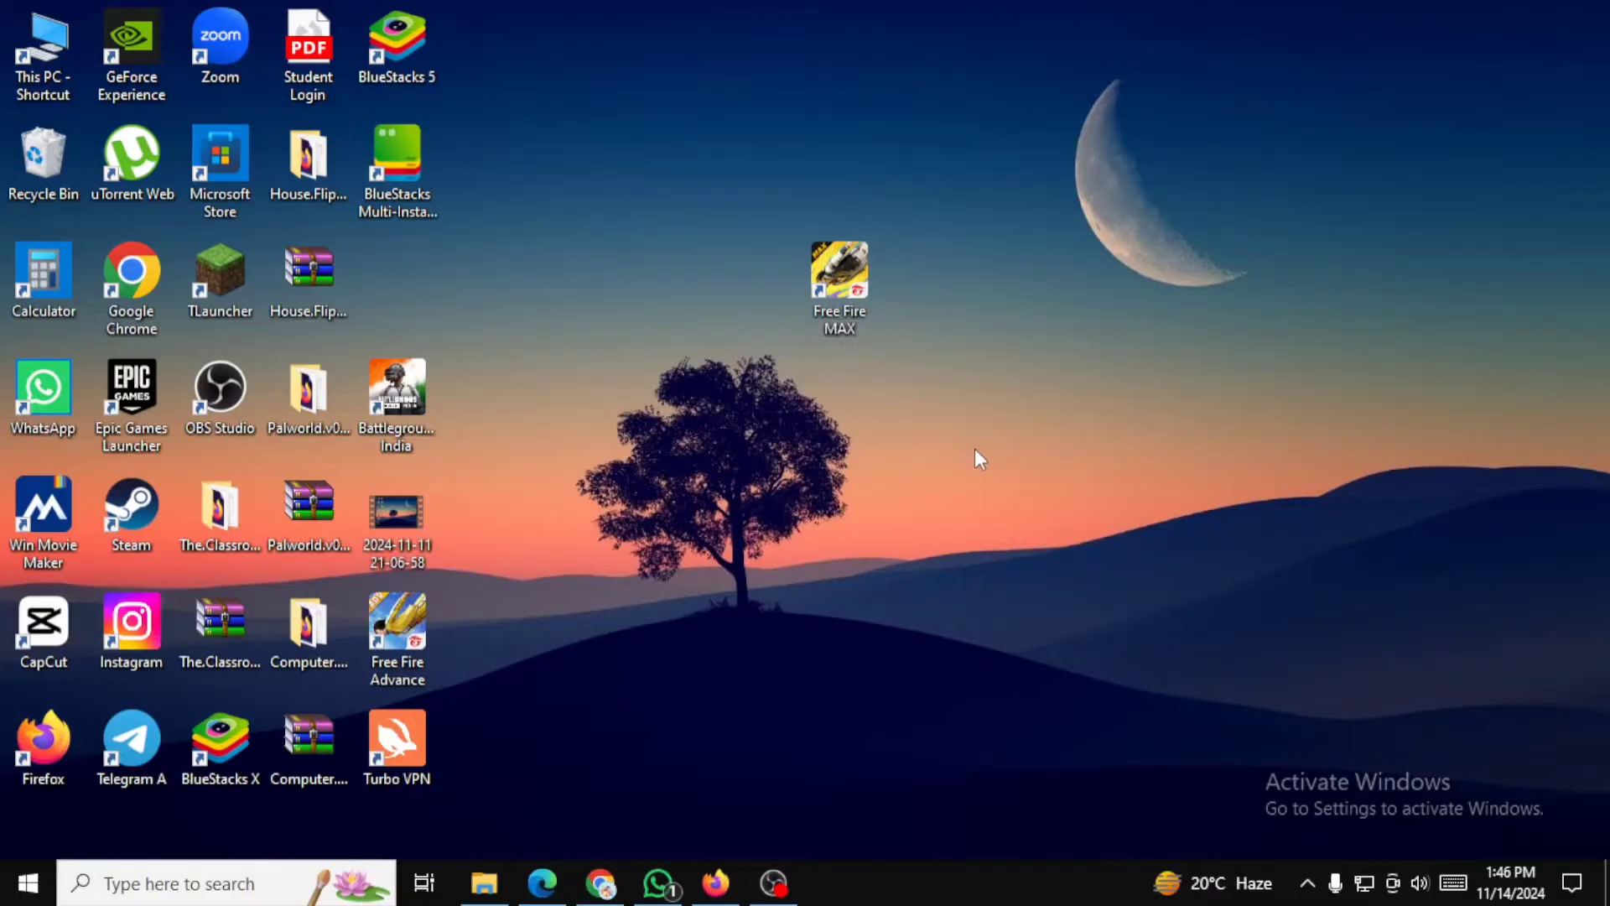
{"action": "left_click_drag", "start_coordinate": [827, 395], "coordinate": [863, 201]}
{"action": "mouse_move", "coordinate": [860, 270]}
{"action": "left_mouse_down"}
{"action": "mouse_move", "coordinate": [831, 298]}
{"action": "mouse_move", "coordinate": [855, 277]}
{"action": "left_mouse_up"}
{"action": "left_click_drag", "start_coordinate": [1013, 333], "coordinate": [790, 360]}
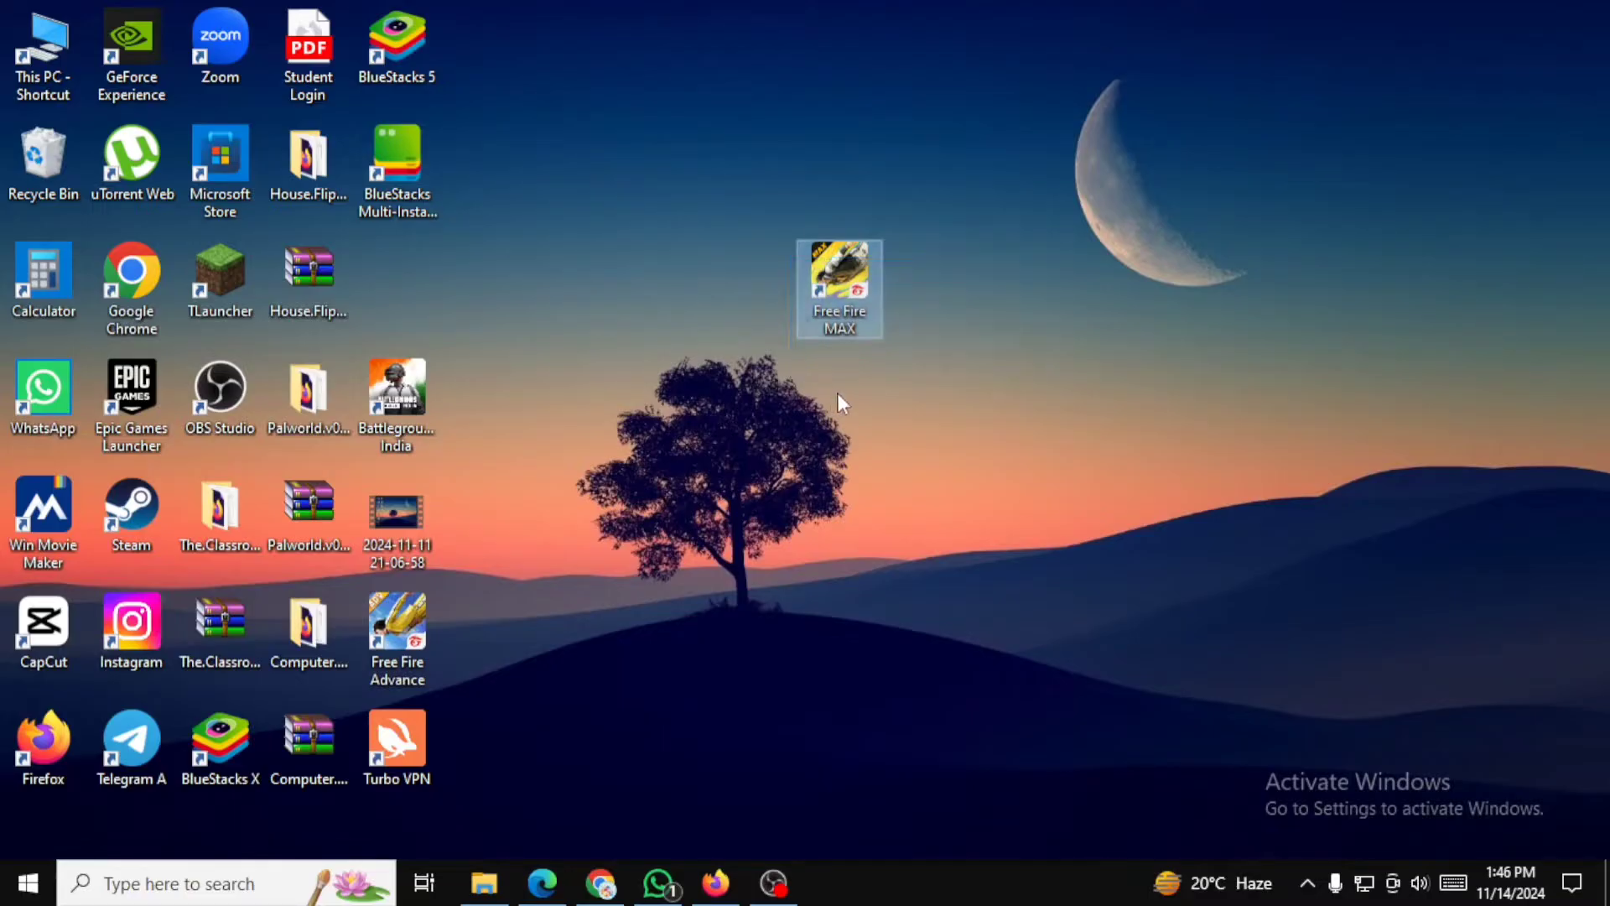
{"action": "left_click_drag", "start_coordinate": [837, 277], "coordinate": [417, 283]}
Step: Move the BlueStacks 5 shortcut to an empty area of the desktop and put it back in its original place
{"action": "left_click_drag", "start_coordinate": [397, 50], "coordinate": [965, 310]}
{"action": "left_click_drag", "start_coordinate": [795, 346], "coordinate": [1176, 139]}
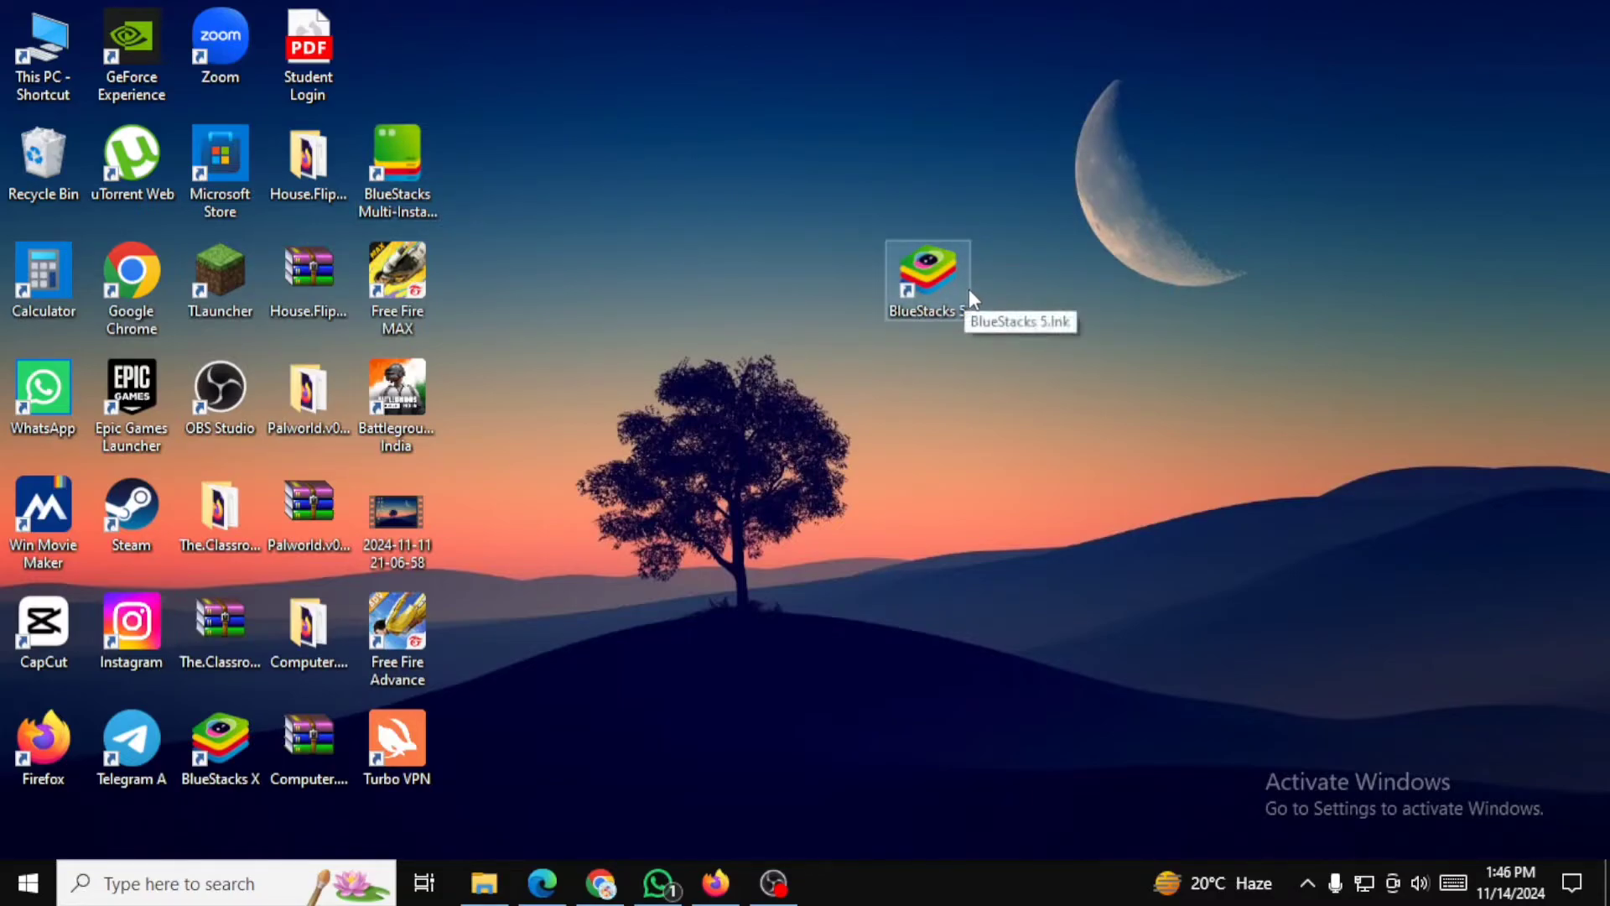
{"action": "left_click", "coordinate": [838, 479]}
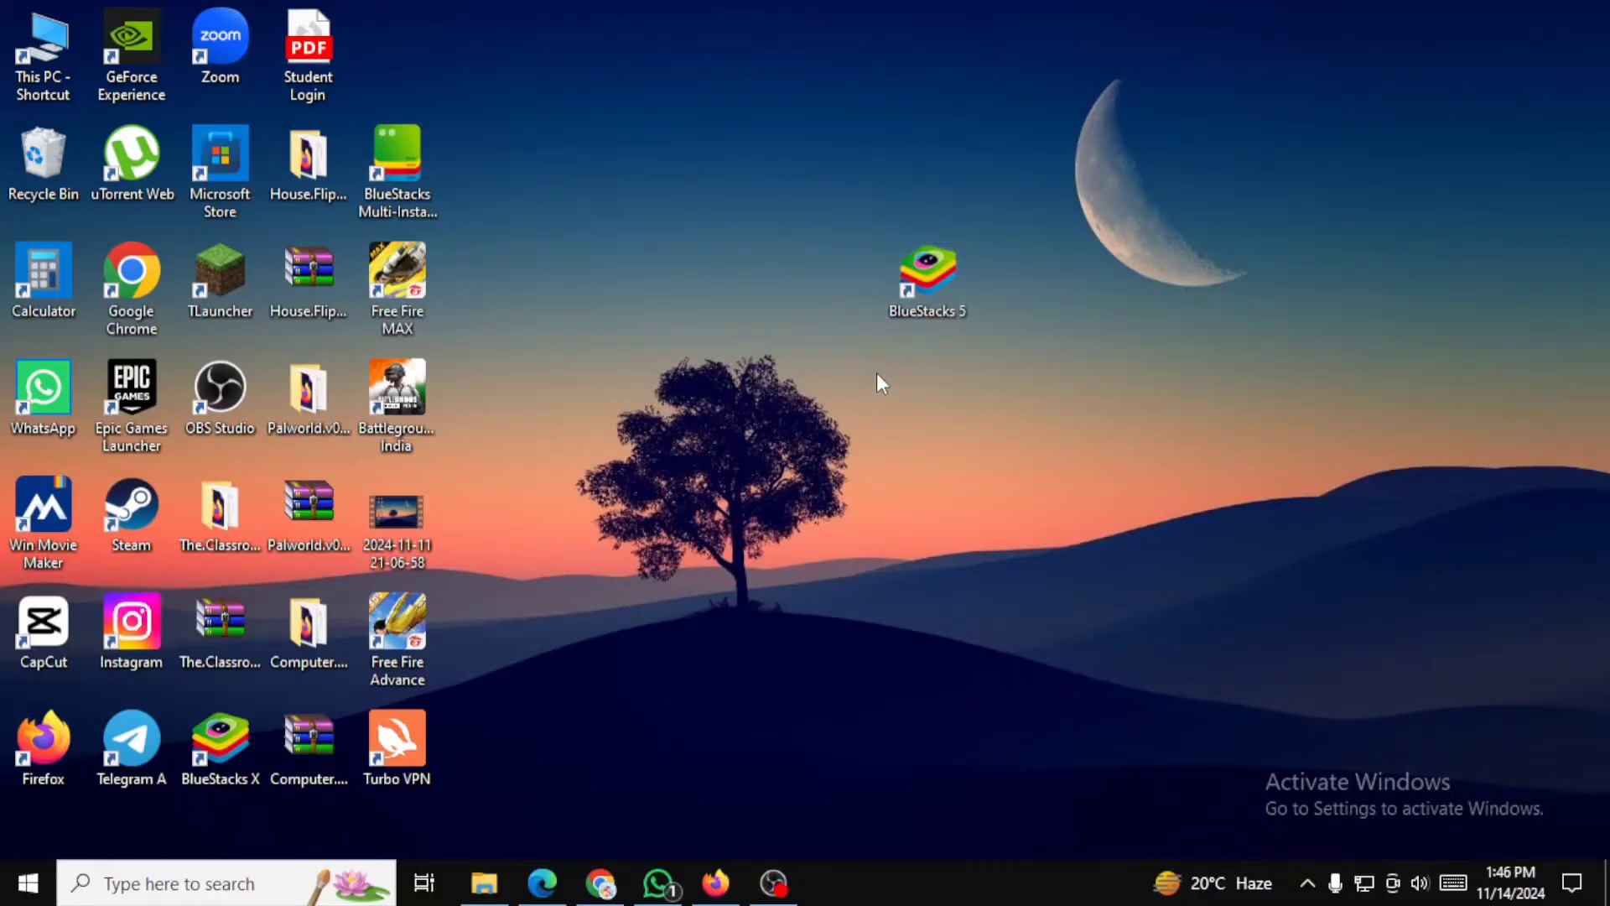
{"action": "left_click_drag", "start_coordinate": [868, 380], "coordinate": [386, 71]}
Step: Place the Google Chrome shortcut in an empty area of the desktop, open Chrome and search for bluestacks
{"action": "left_click_drag", "start_coordinate": [132, 276], "coordinate": [1018, 277]}
{"action": "double_click", "coordinate": [1027, 272]}
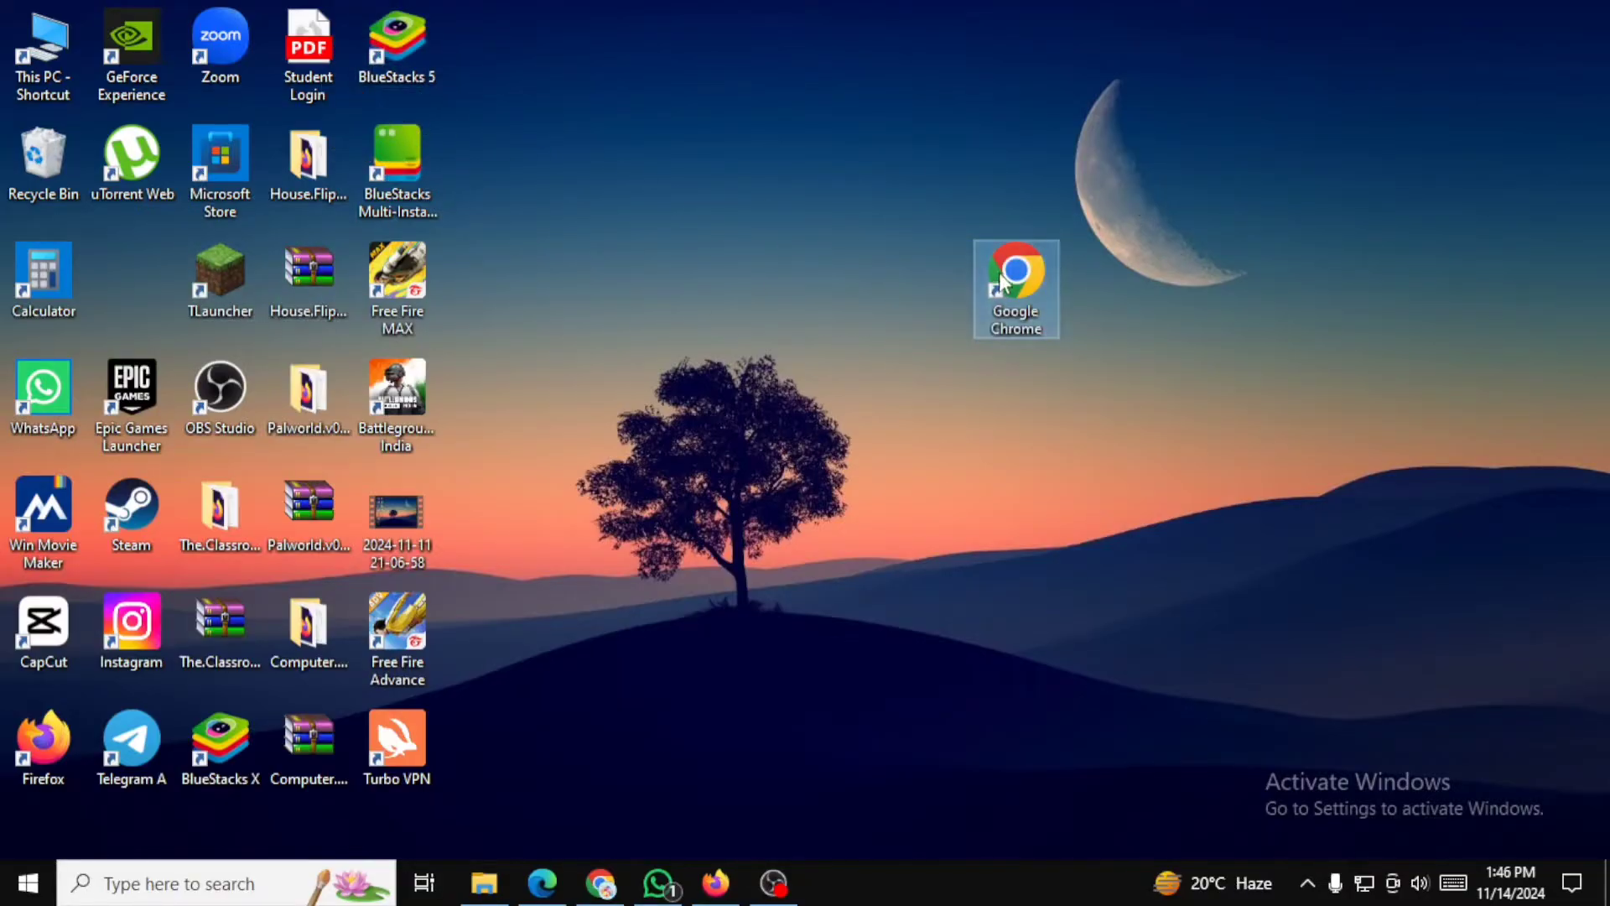
{"action": "left_click", "coordinate": [1521, 37]}
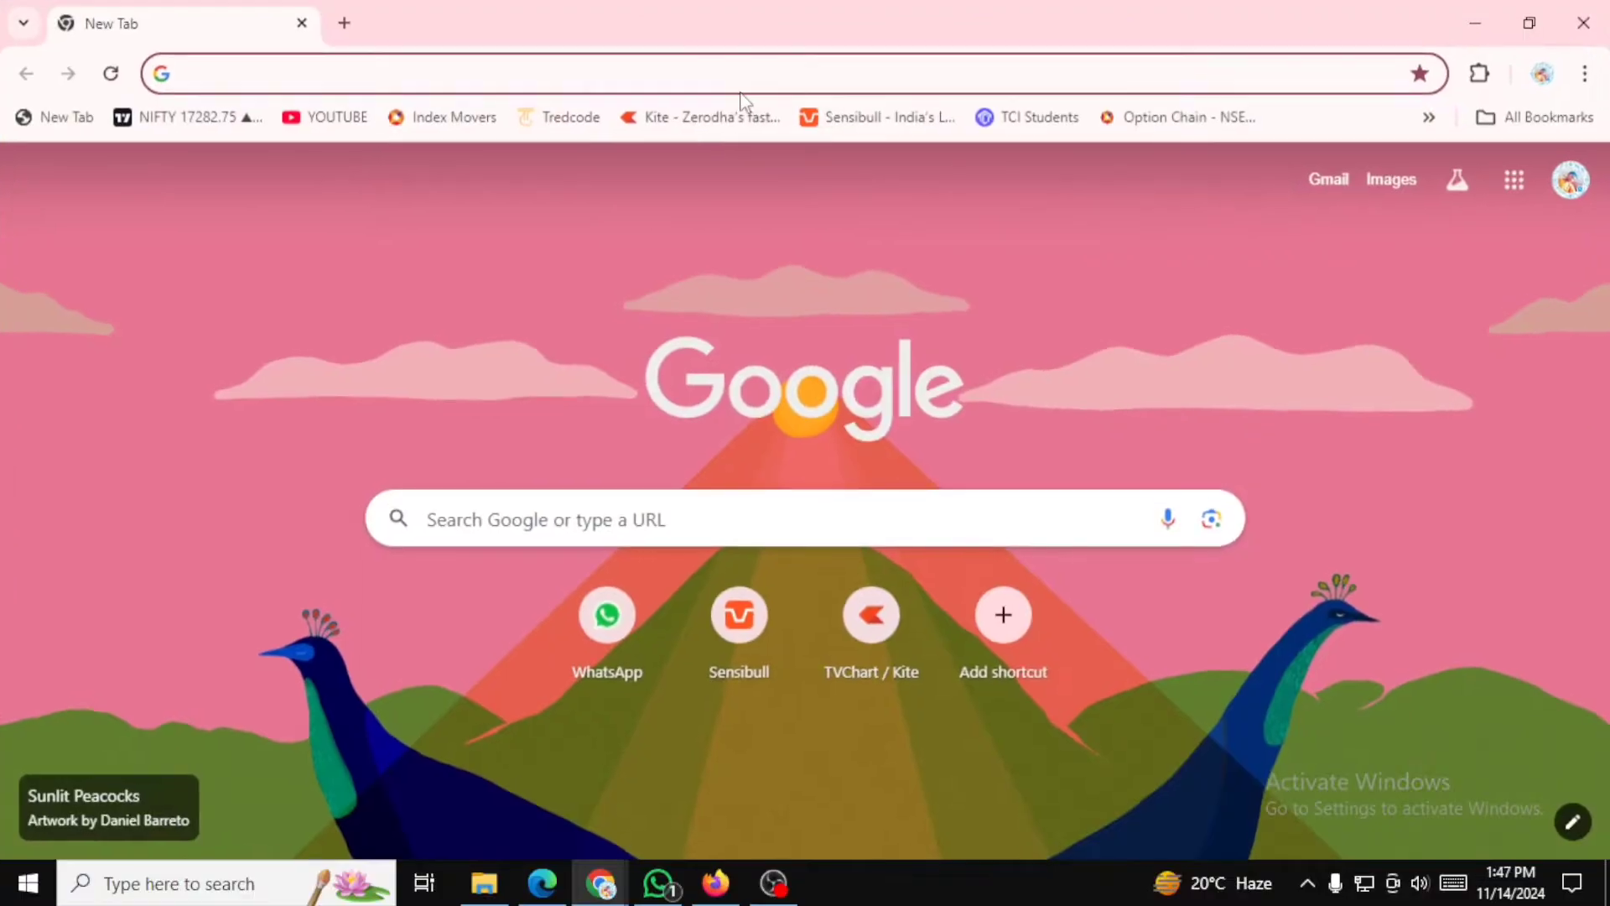
{"action": "type", "text": "bl"}
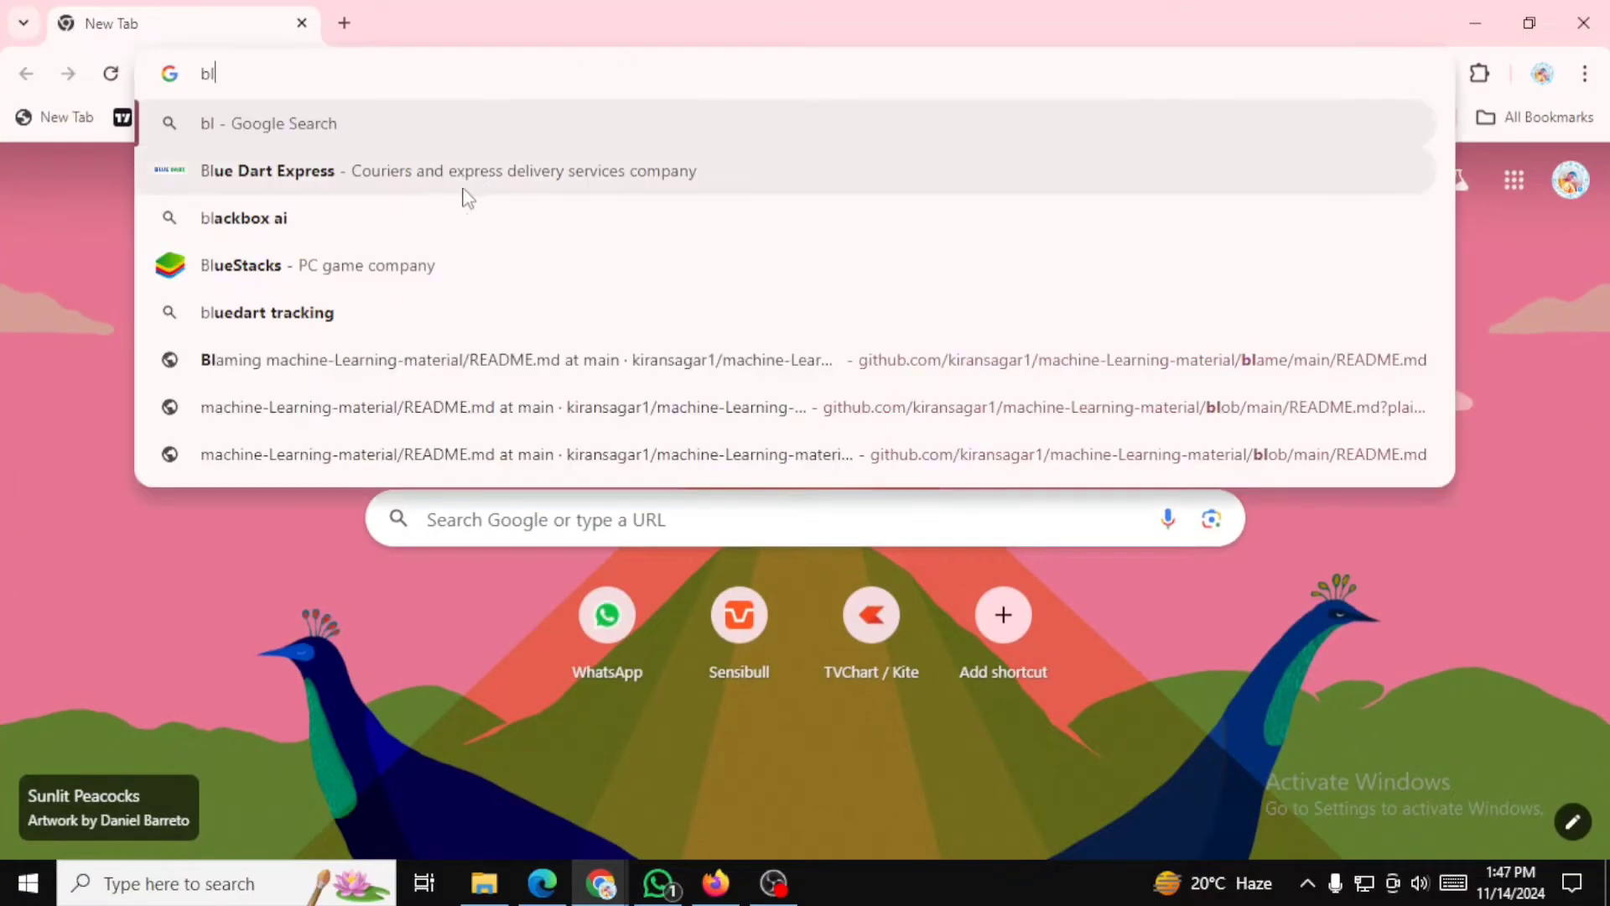
{"action": "left_click", "coordinate": [362, 268]}
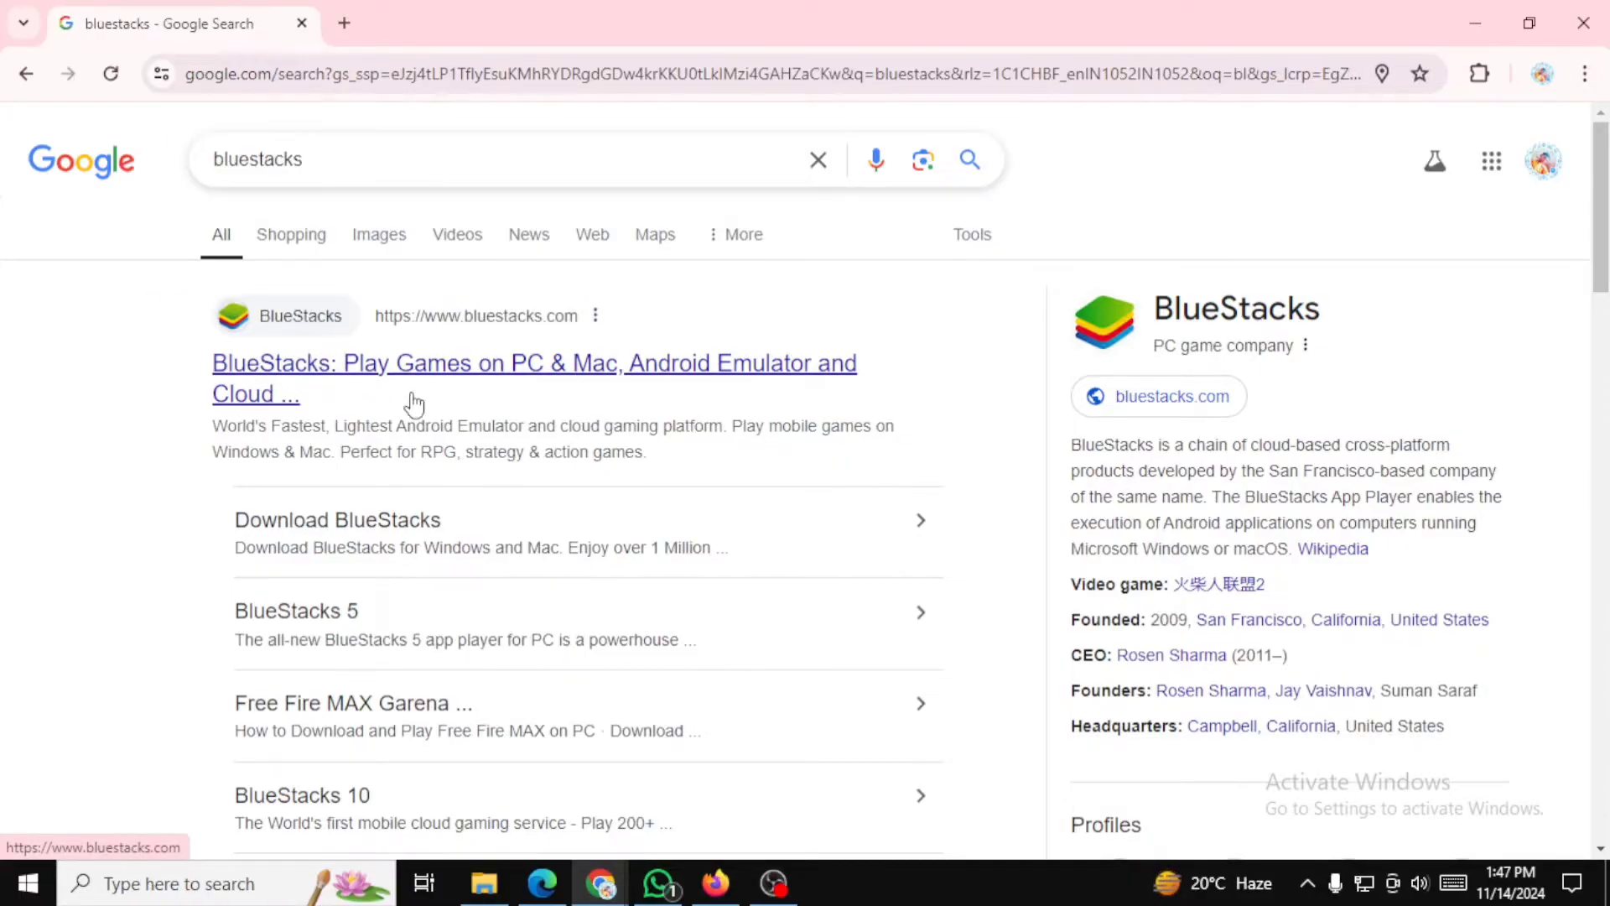
Step: Open the official bluestacks.com website from the search results and go to the page with all BlueStacks versions
{"action": "scroll", "coordinate": [395, 382], "scroll_direction": "down", "scroll_amount": 10}
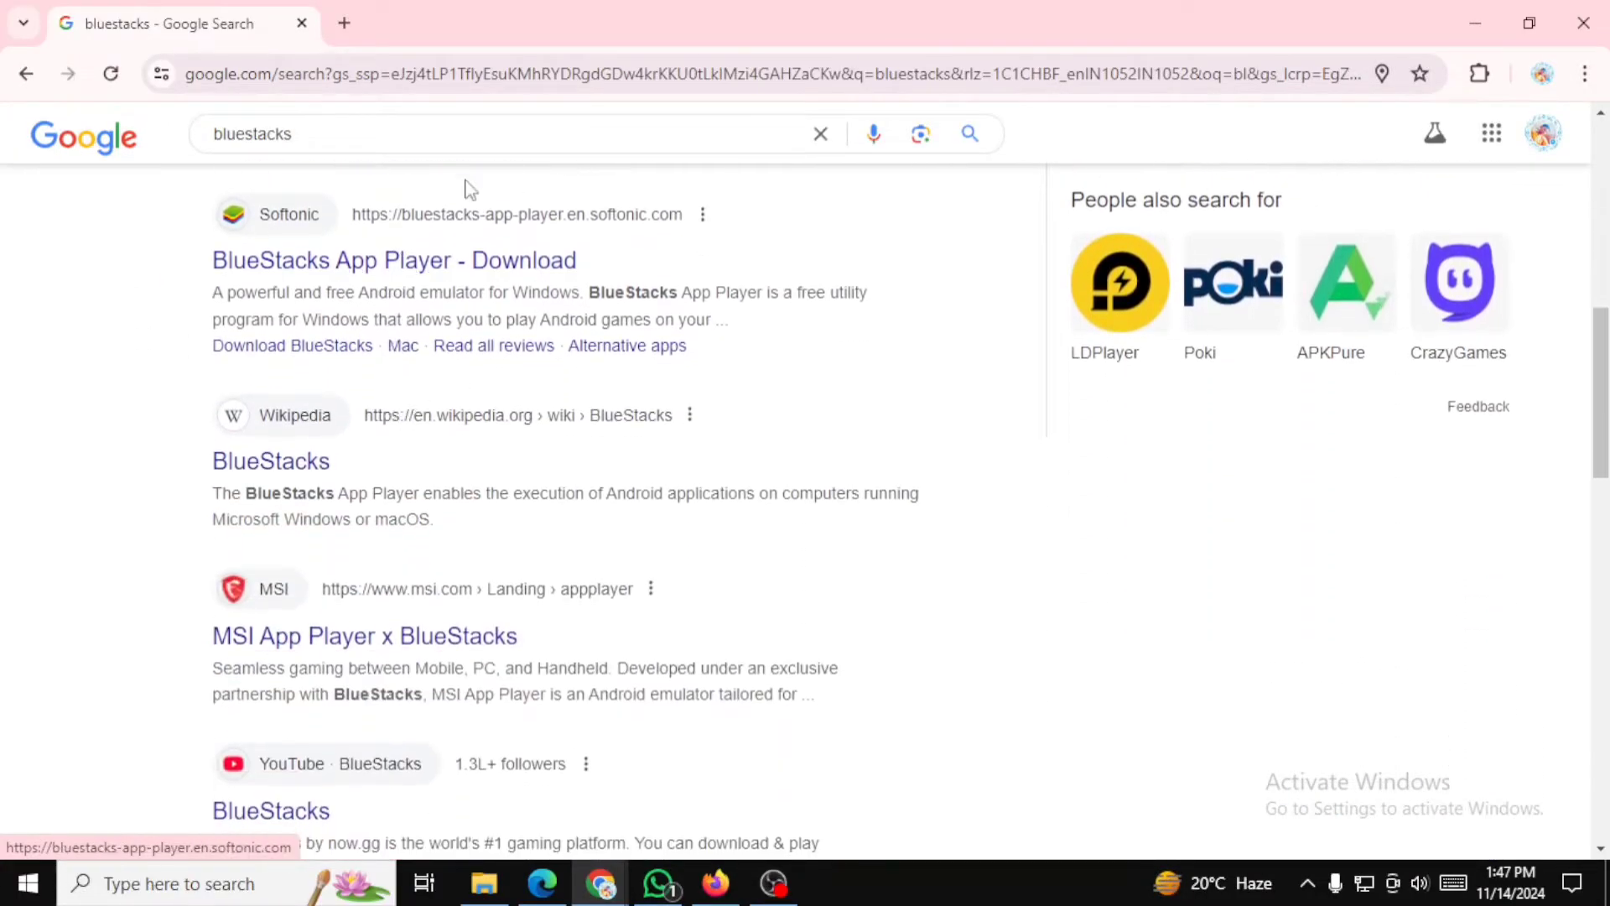
{"action": "scroll", "coordinate": [432, 348], "scroll_direction": "up", "scroll_amount": 7}
{"action": "scroll", "coordinate": [428, 356], "scroll_direction": "up", "scroll_amount": 3}
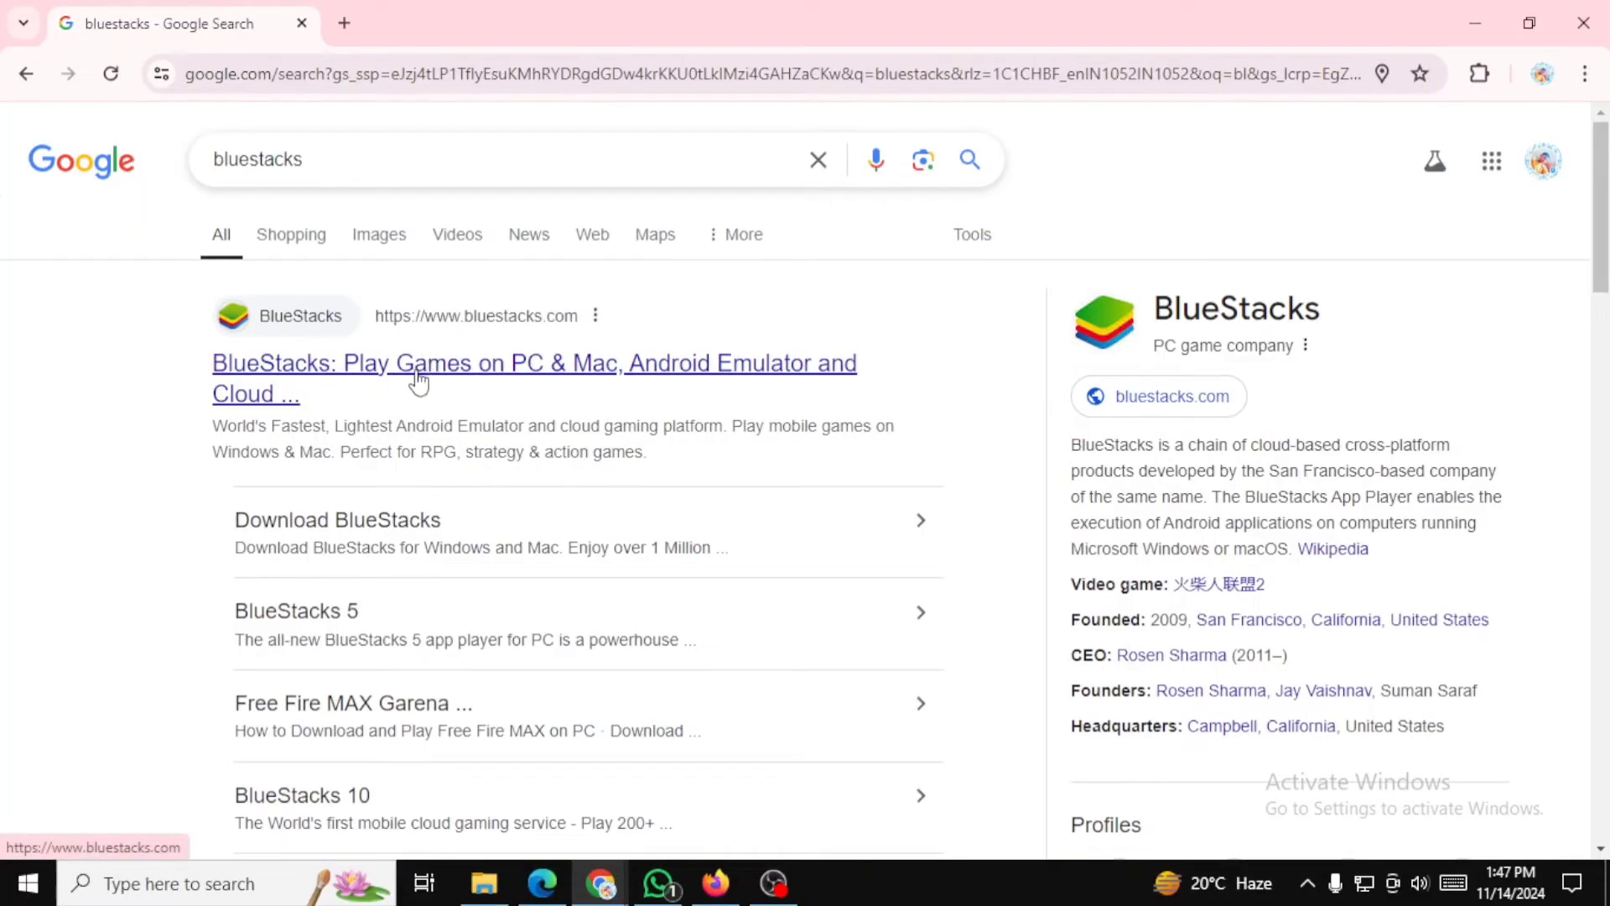
{"action": "left_click", "coordinate": [419, 382]}
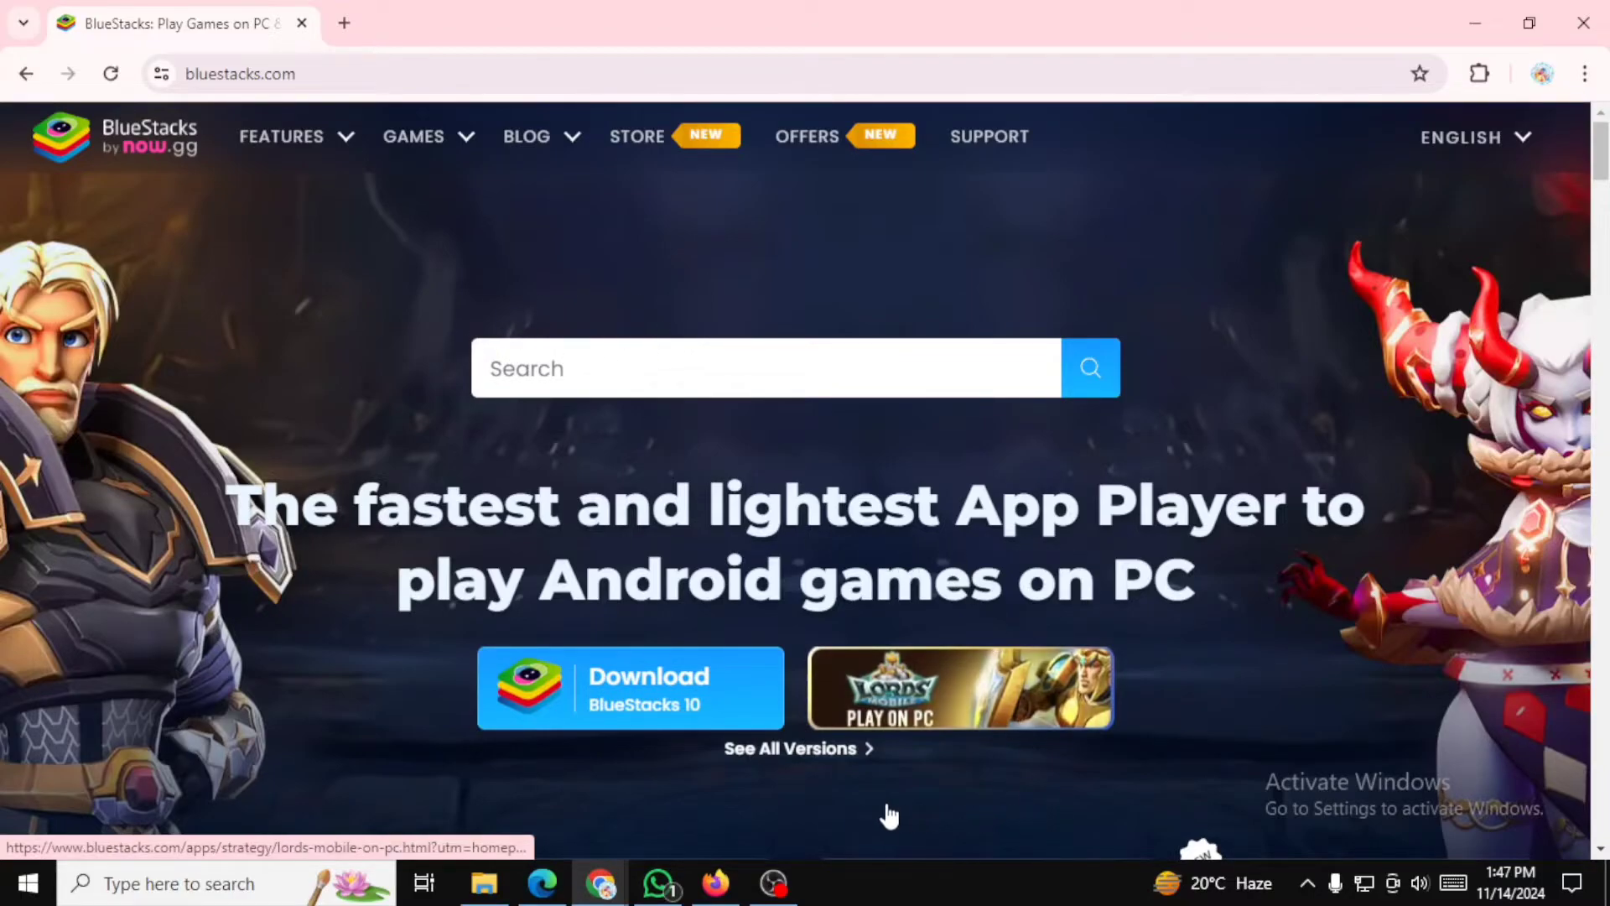
{"action": "left_click", "coordinate": [825, 759]}
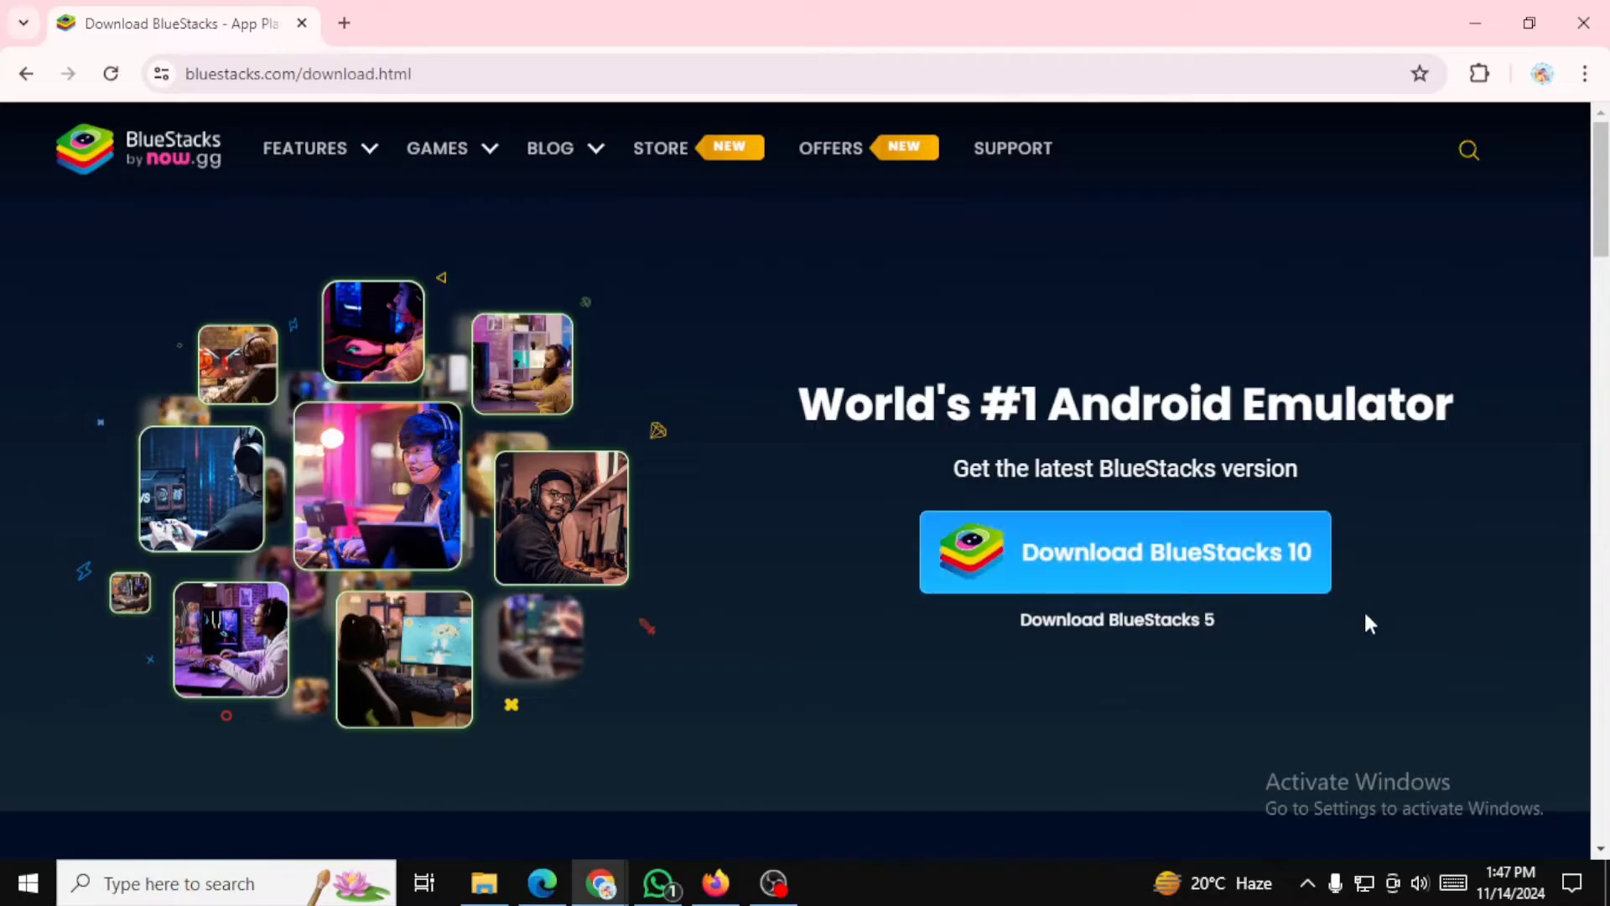
Step: Examine the download page for the BlueStacks 10, BlueStacks 5 and BlueStacks 4 versions offered for Windows and macOS
{"action": "scroll", "coordinate": [1360, 626], "scroll_direction": "down", "scroll_amount": 1}
{"action": "scroll", "coordinate": [1362, 630], "scroll_direction": "up", "scroll_amount": 1}
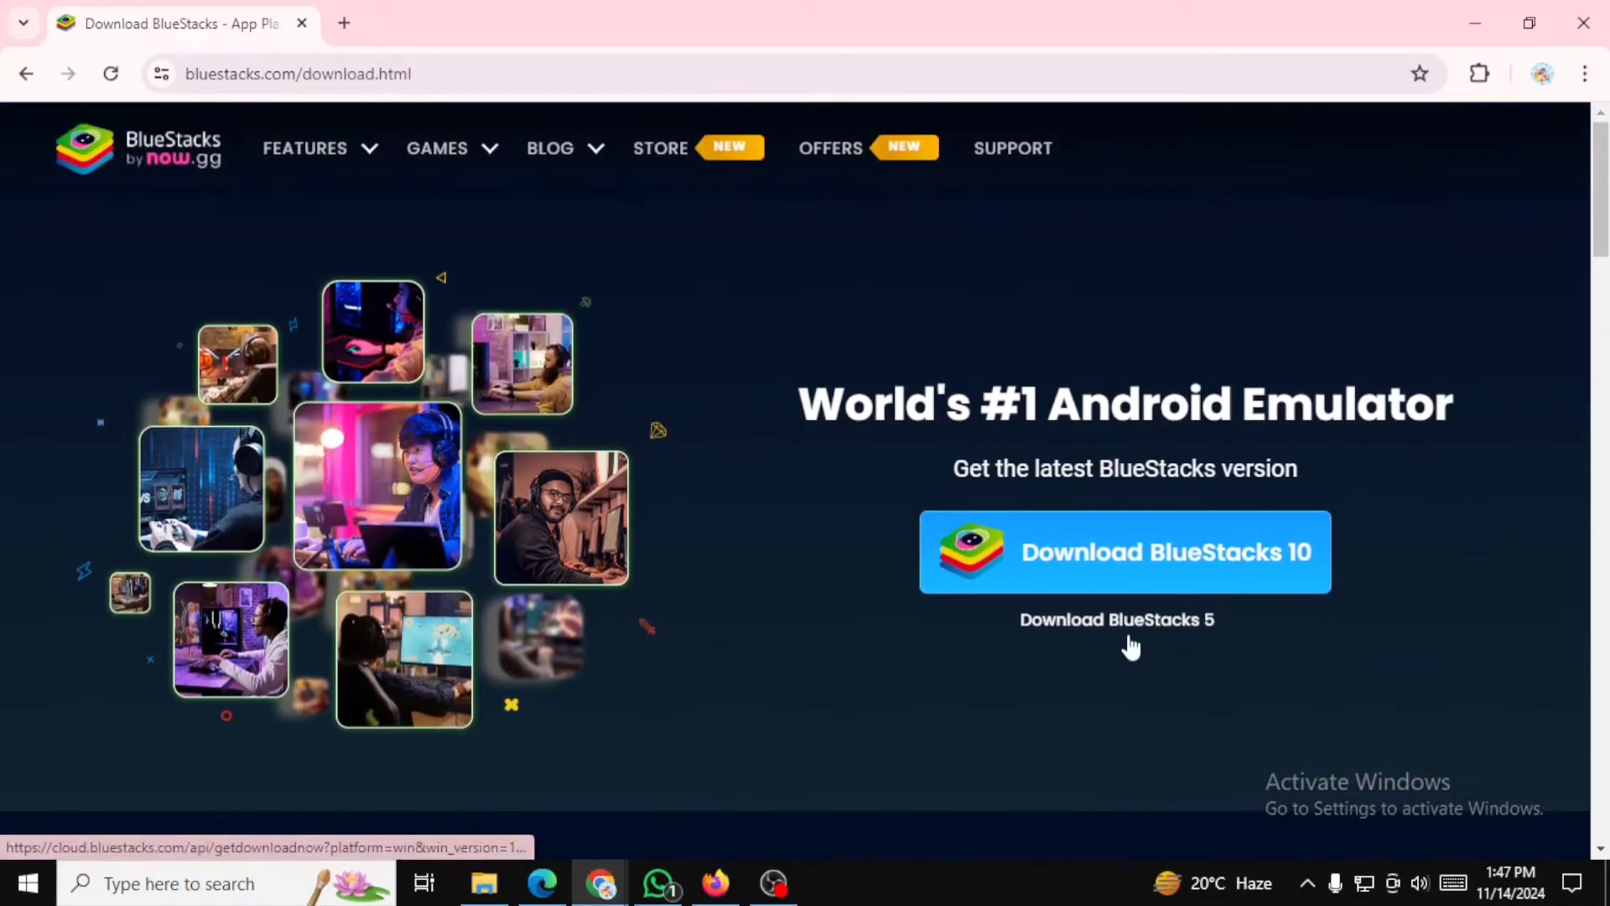
{"action": "scroll", "coordinate": [1438, 622], "scroll_direction": "down", "scroll_amount": 5}
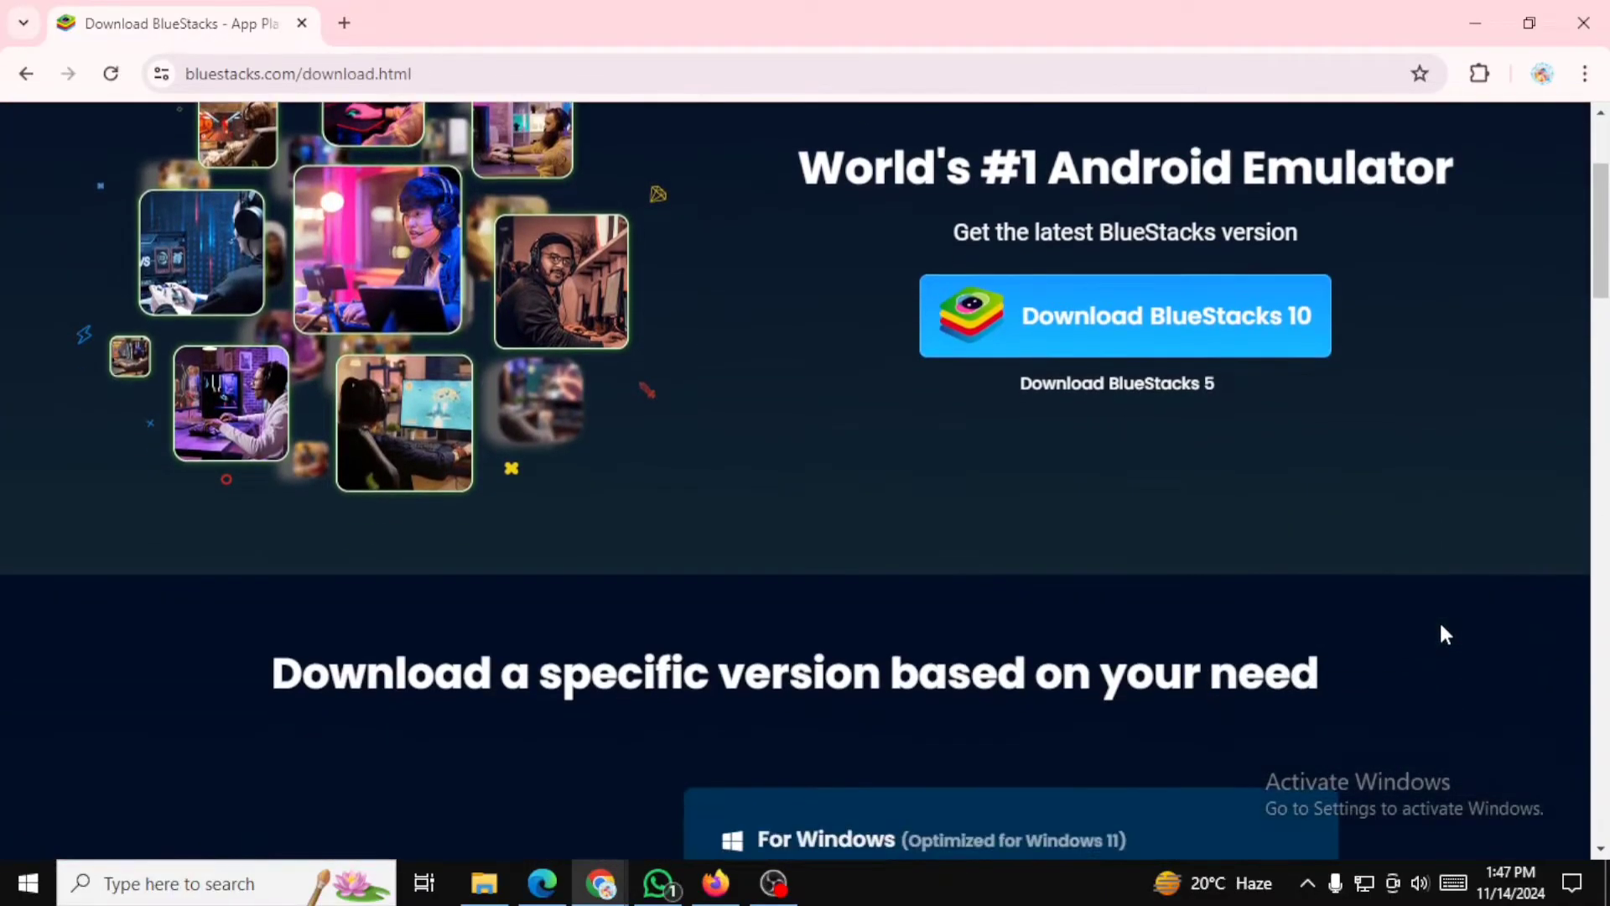
{"action": "scroll", "coordinate": [1451, 633], "scroll_direction": "down", "scroll_amount": 3}
{"action": "scroll", "coordinate": [830, 586], "scroll_direction": "up", "scroll_amount": 2}
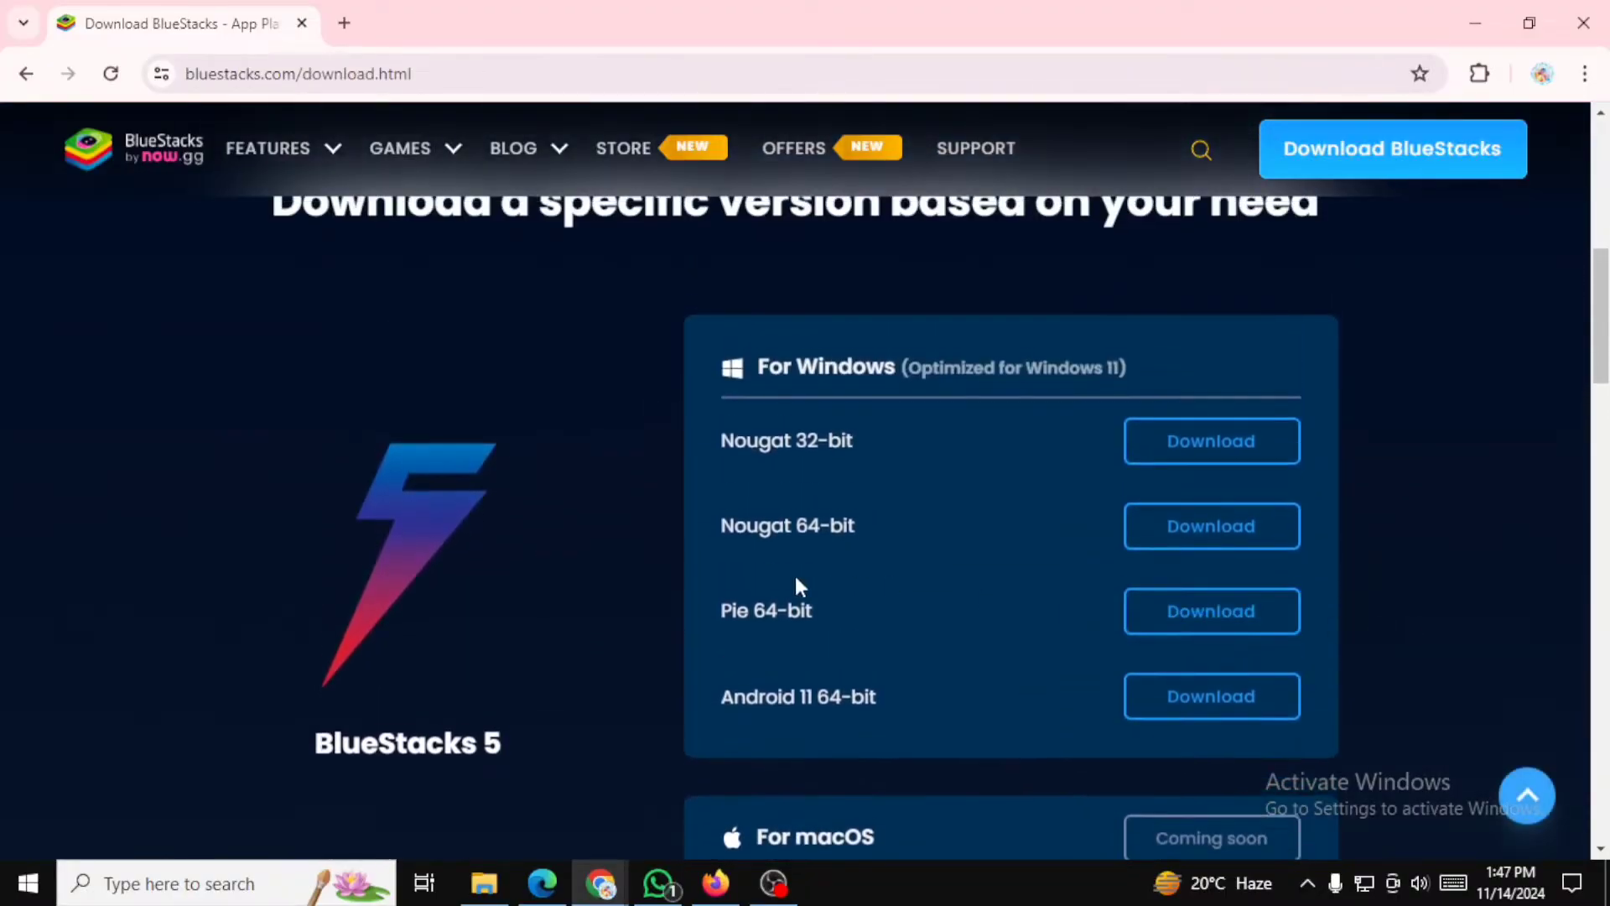
{"action": "scroll", "coordinate": [1415, 609], "scroll_direction": "down", "scroll_amount": 9}
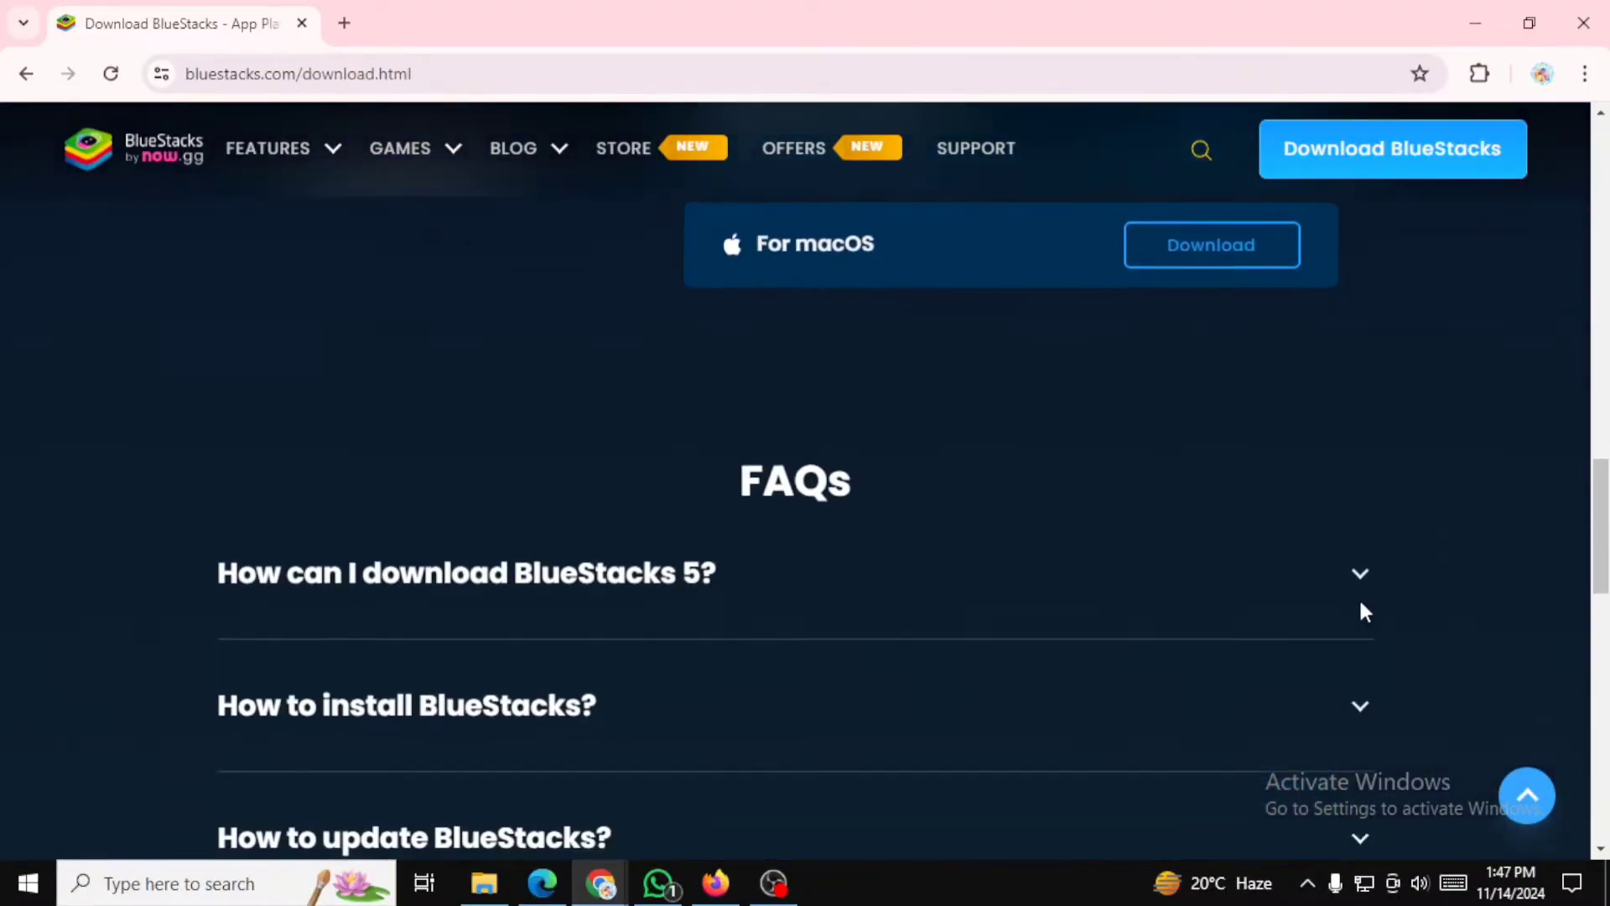
{"action": "scroll", "coordinate": [683, 600], "scroll_direction": "up", "scroll_amount": 3}
{"action": "scroll", "coordinate": [525, 564], "scroll_direction": "up", "scroll_amount": 2}
{"action": "scroll", "coordinate": [601, 601], "scroll_direction": "down", "scroll_amount": 1}
{"action": "scroll", "coordinate": [839, 620], "scroll_direction": "up", "scroll_amount": 2}
{"action": "scroll", "coordinate": [863, 642], "scroll_direction": "down", "scroll_amount": 2}
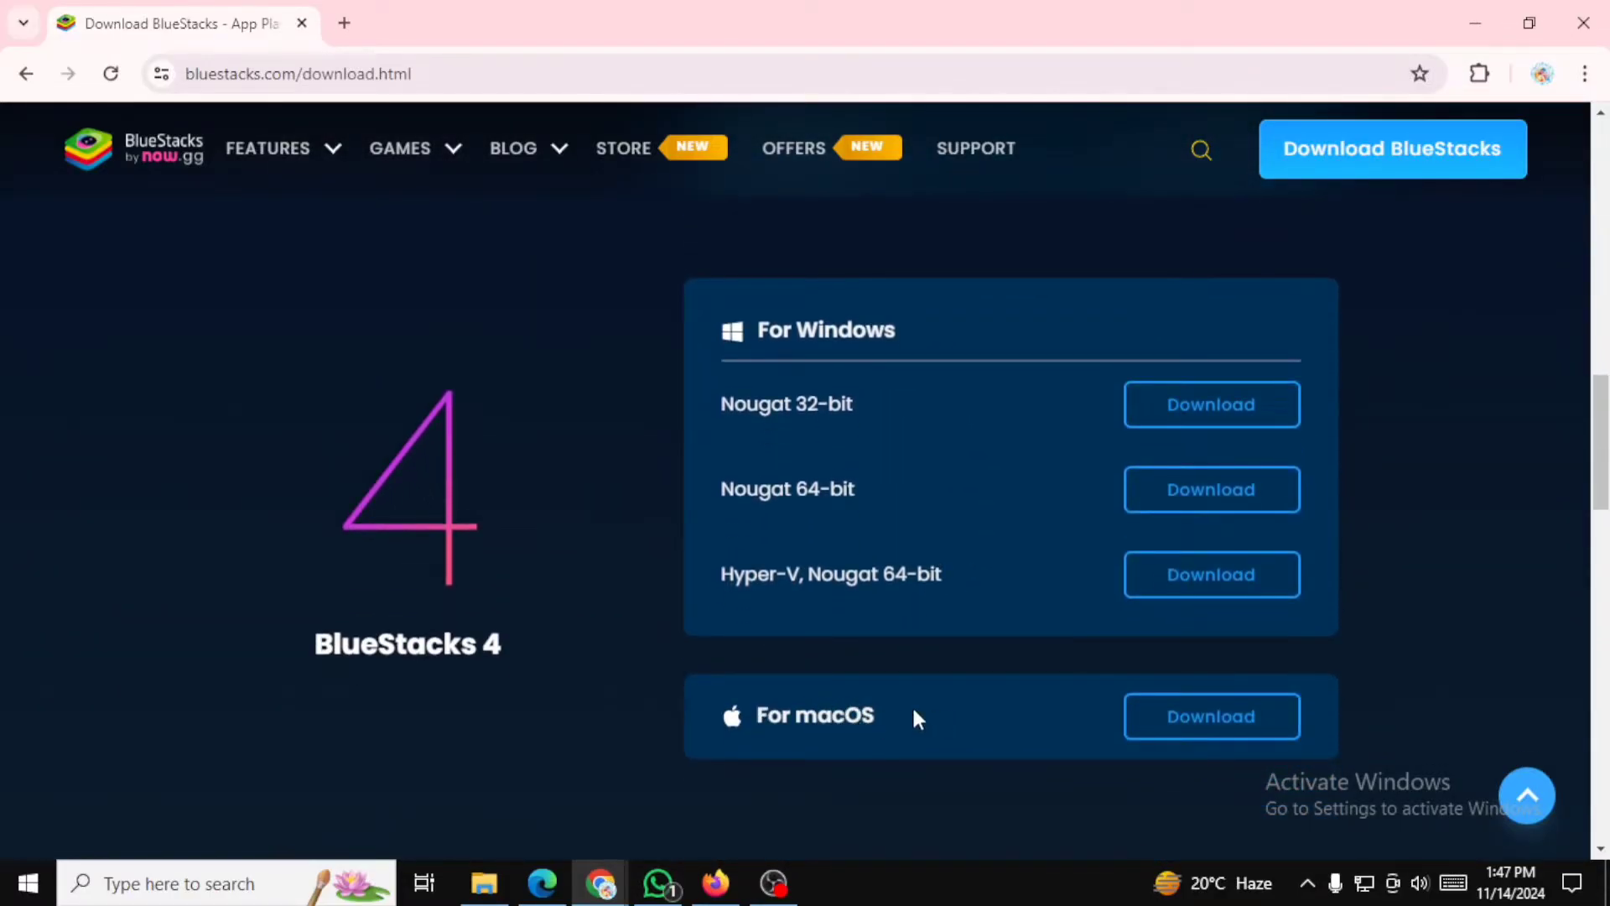
{"action": "scroll", "coordinate": [913, 717], "scroll_direction": "up", "scroll_amount": 1}
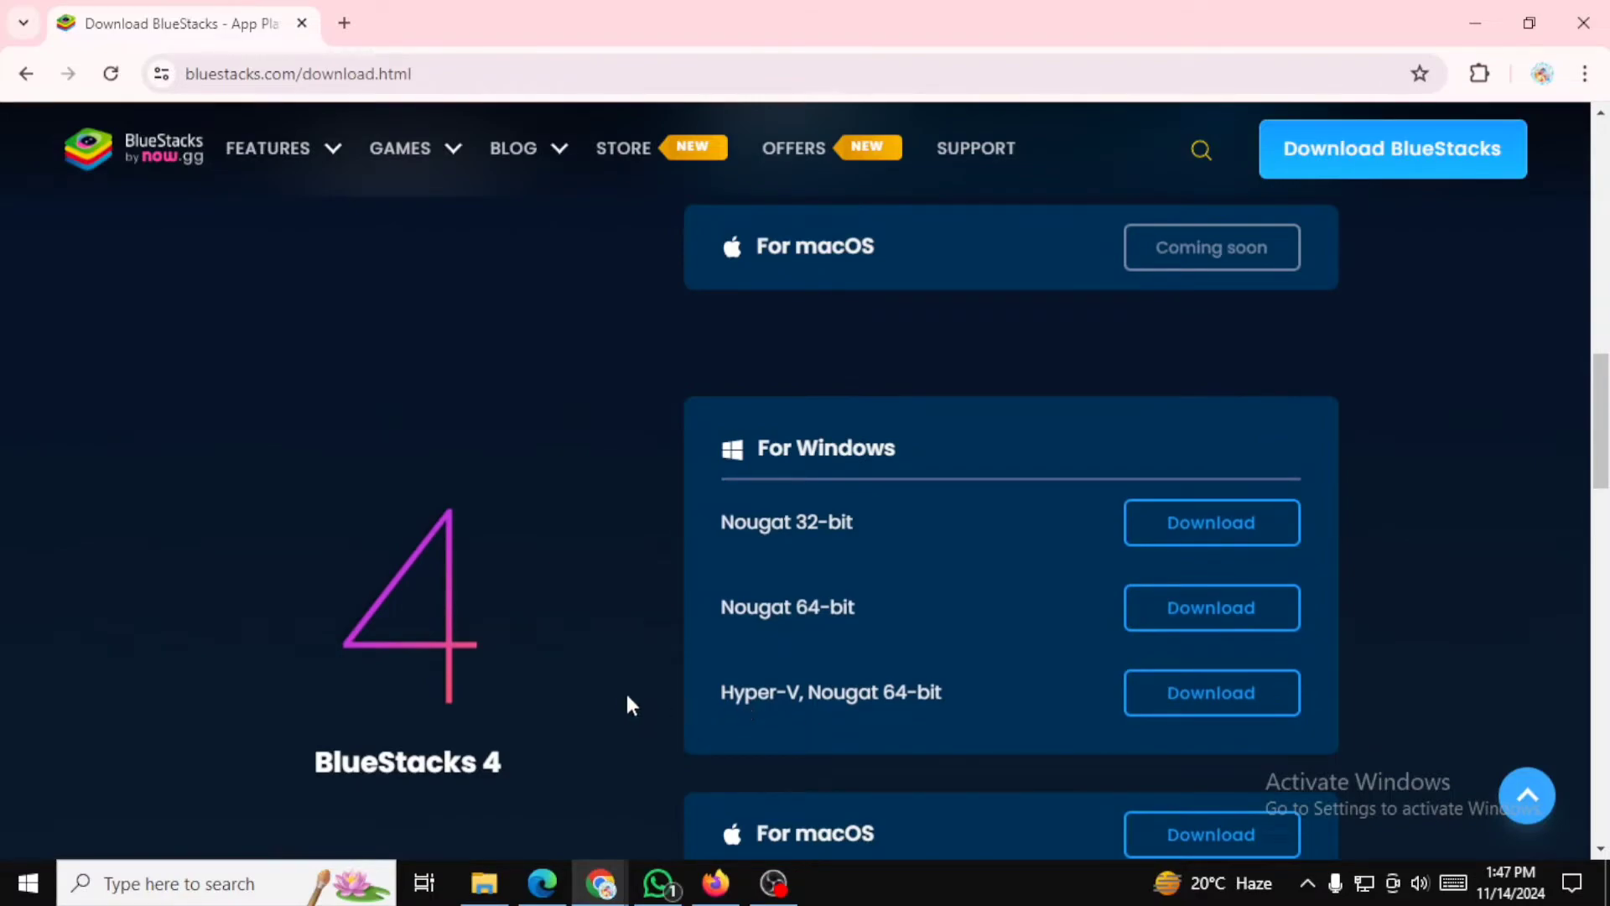
Step: Start downloading the Pie 64-bit version of BlueStacks 5 for Windows, then cancel saving the installer
{"action": "scroll", "coordinate": [633, 698], "scroll_direction": "up", "scroll_amount": 5}
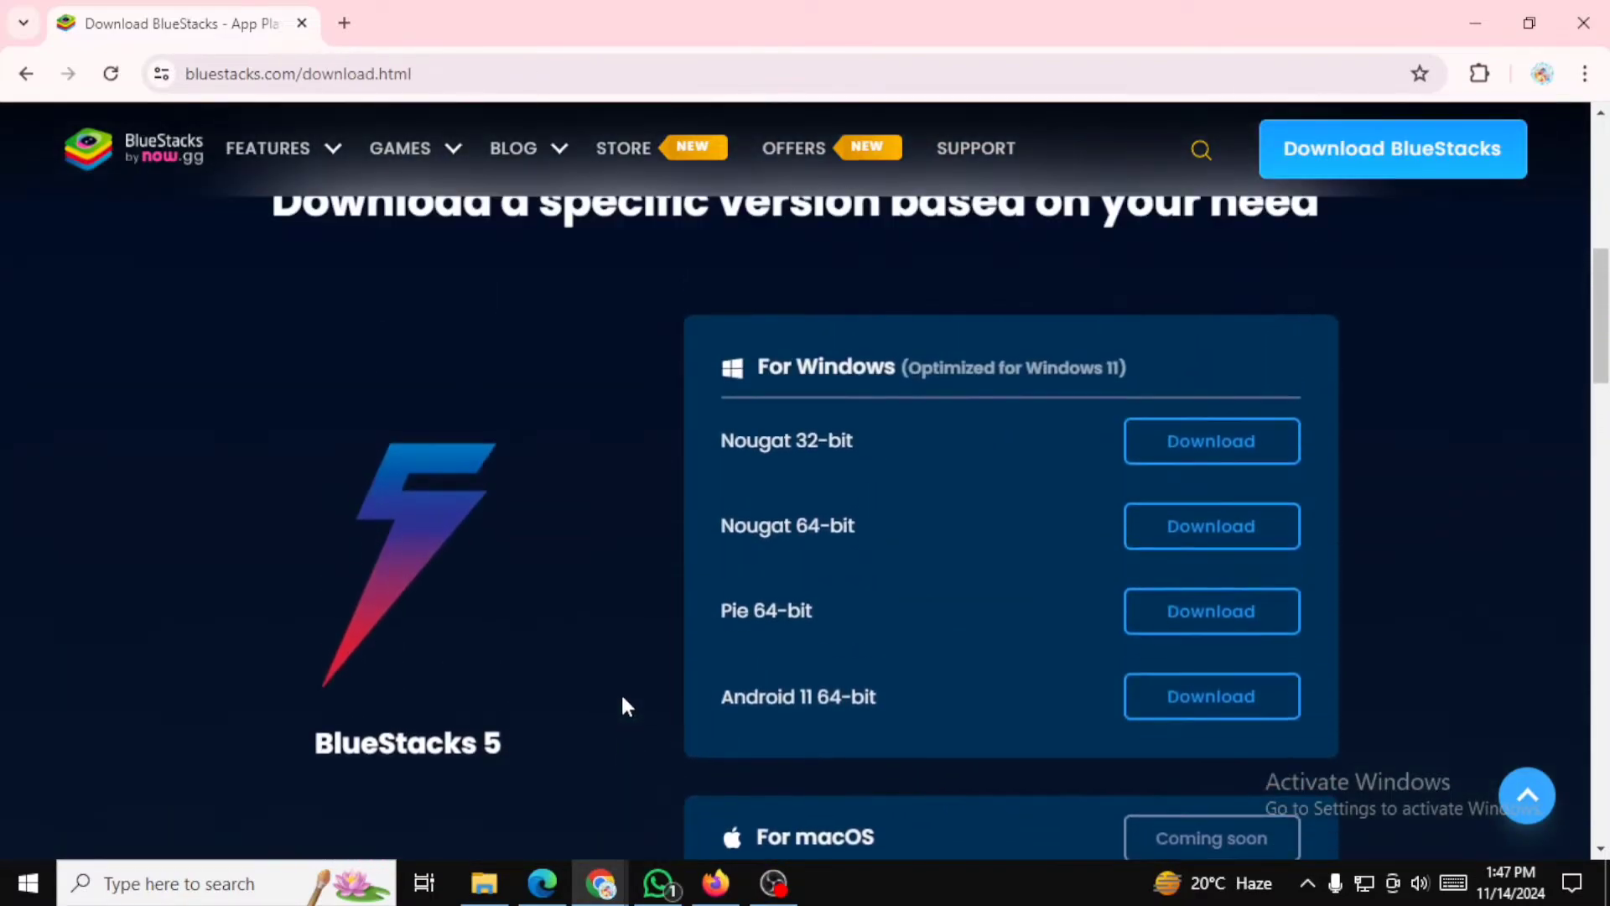
{"action": "scroll", "coordinate": [620, 692], "scroll_direction": "down", "scroll_amount": 1}
{"action": "left_click_drag", "start_coordinate": [336, 625], "coordinate": [577, 660]}
{"action": "left_click", "coordinate": [470, 633]}
{"action": "scroll", "coordinate": [601, 657], "scroll_direction": "up", "scroll_amount": 2}
{"action": "scroll", "coordinate": [602, 661], "scroll_direction": "down", "scroll_amount": 1}
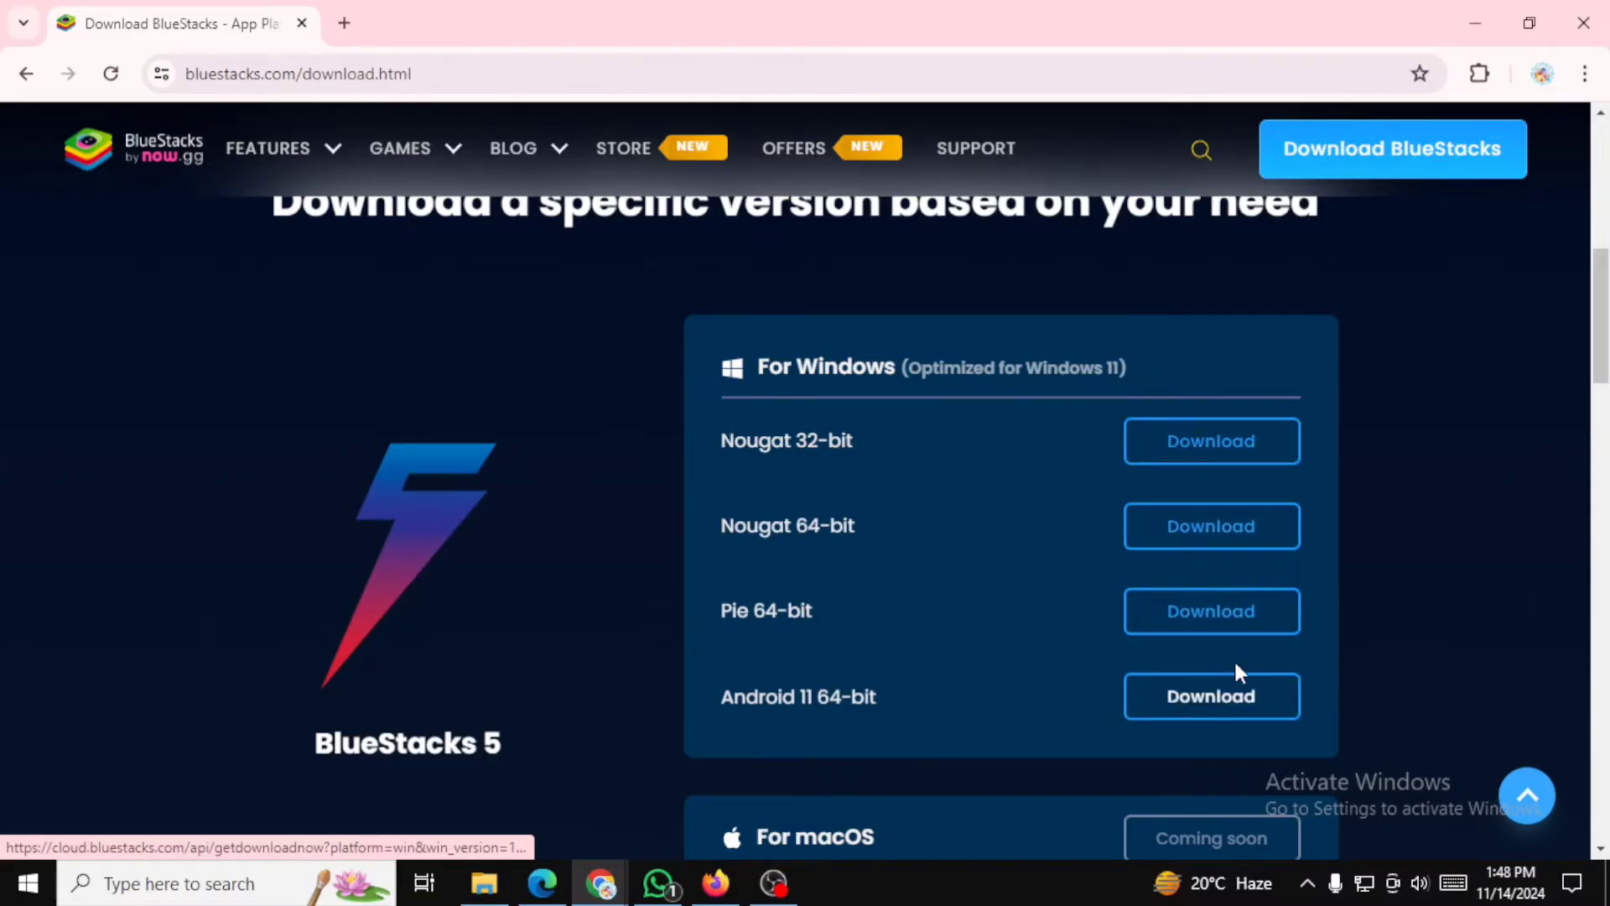
{"action": "left_click", "coordinate": [1235, 617]}
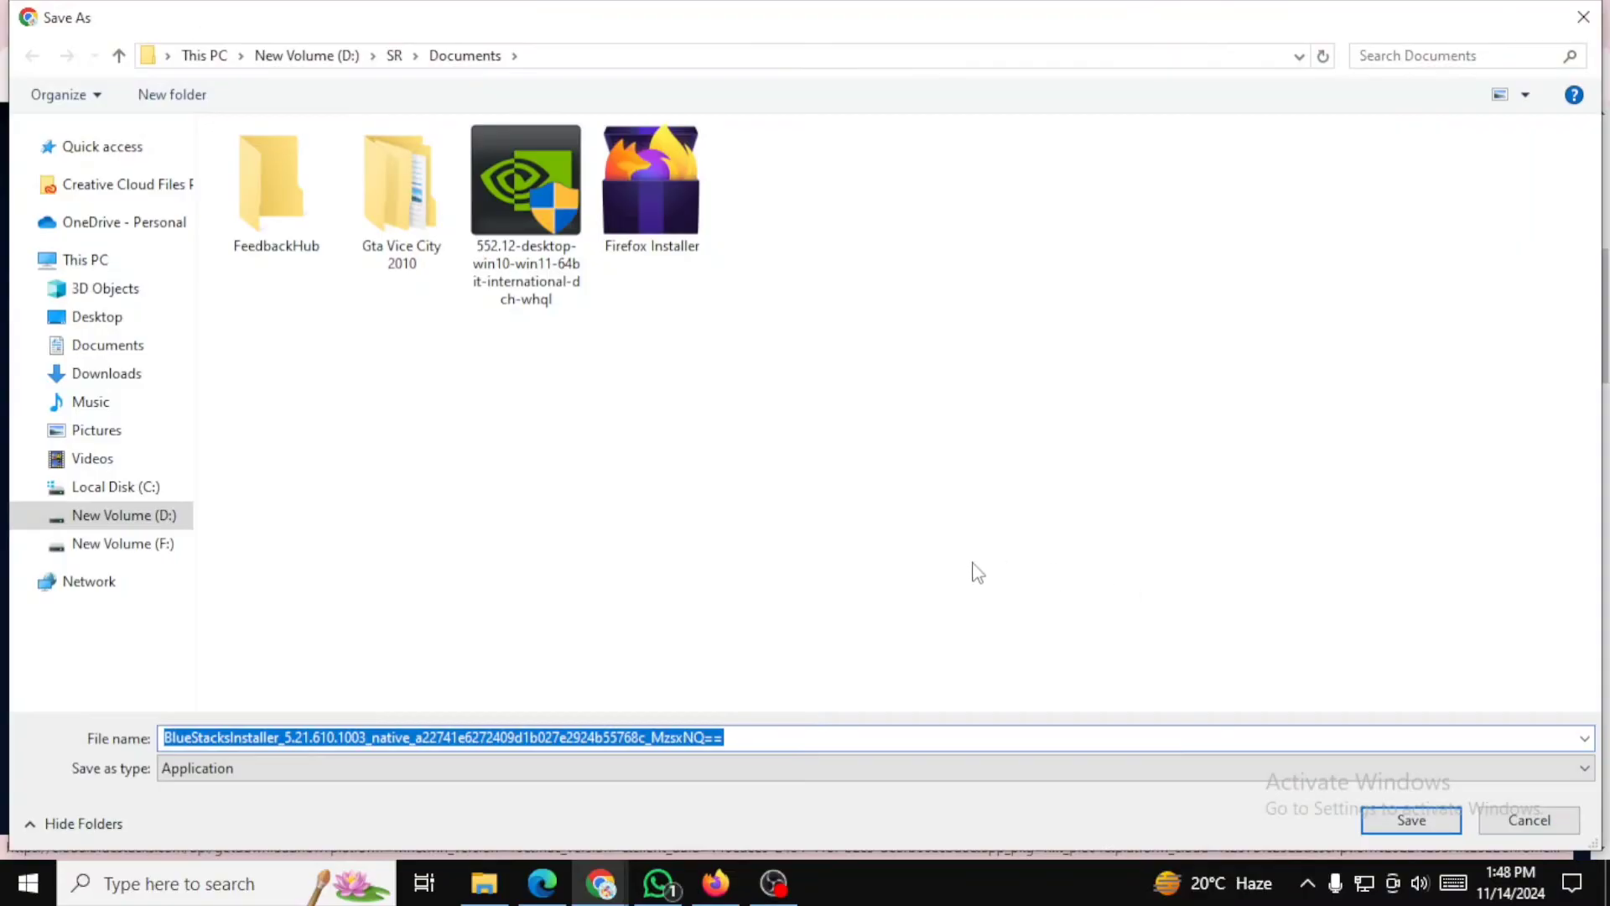
{"action": "left_click", "coordinate": [1528, 819]}
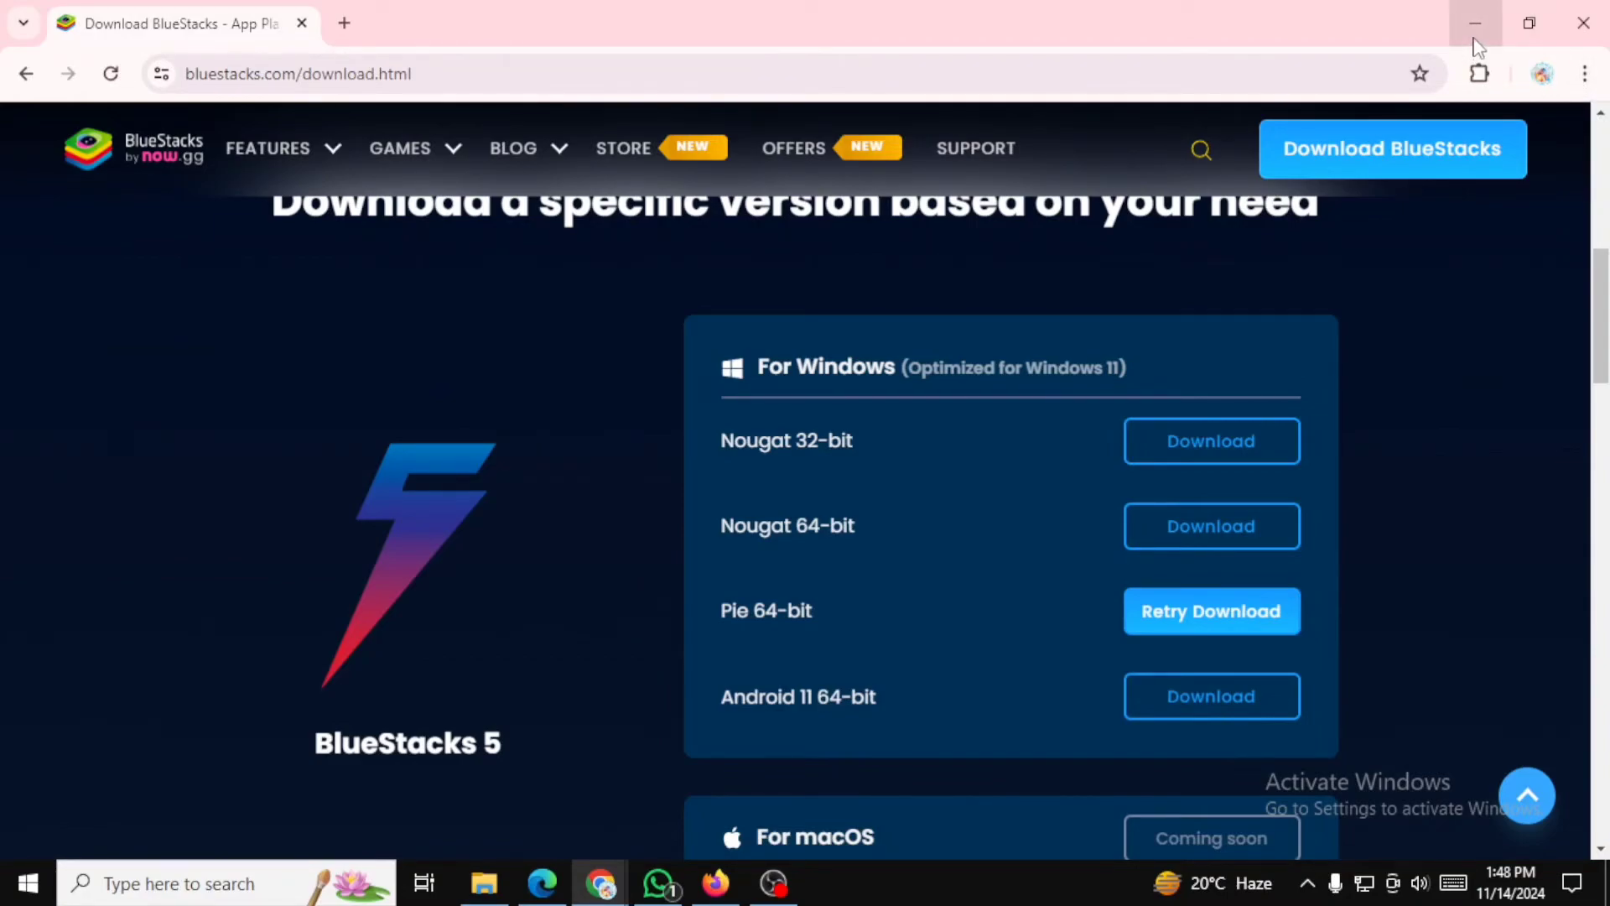
Step: Minimize Chrome, look at the BlueStacks installer in the bluestacks files folder on New Volume (F:), then minimize File Explorer
{"action": "left_click", "coordinate": [1476, 33]}
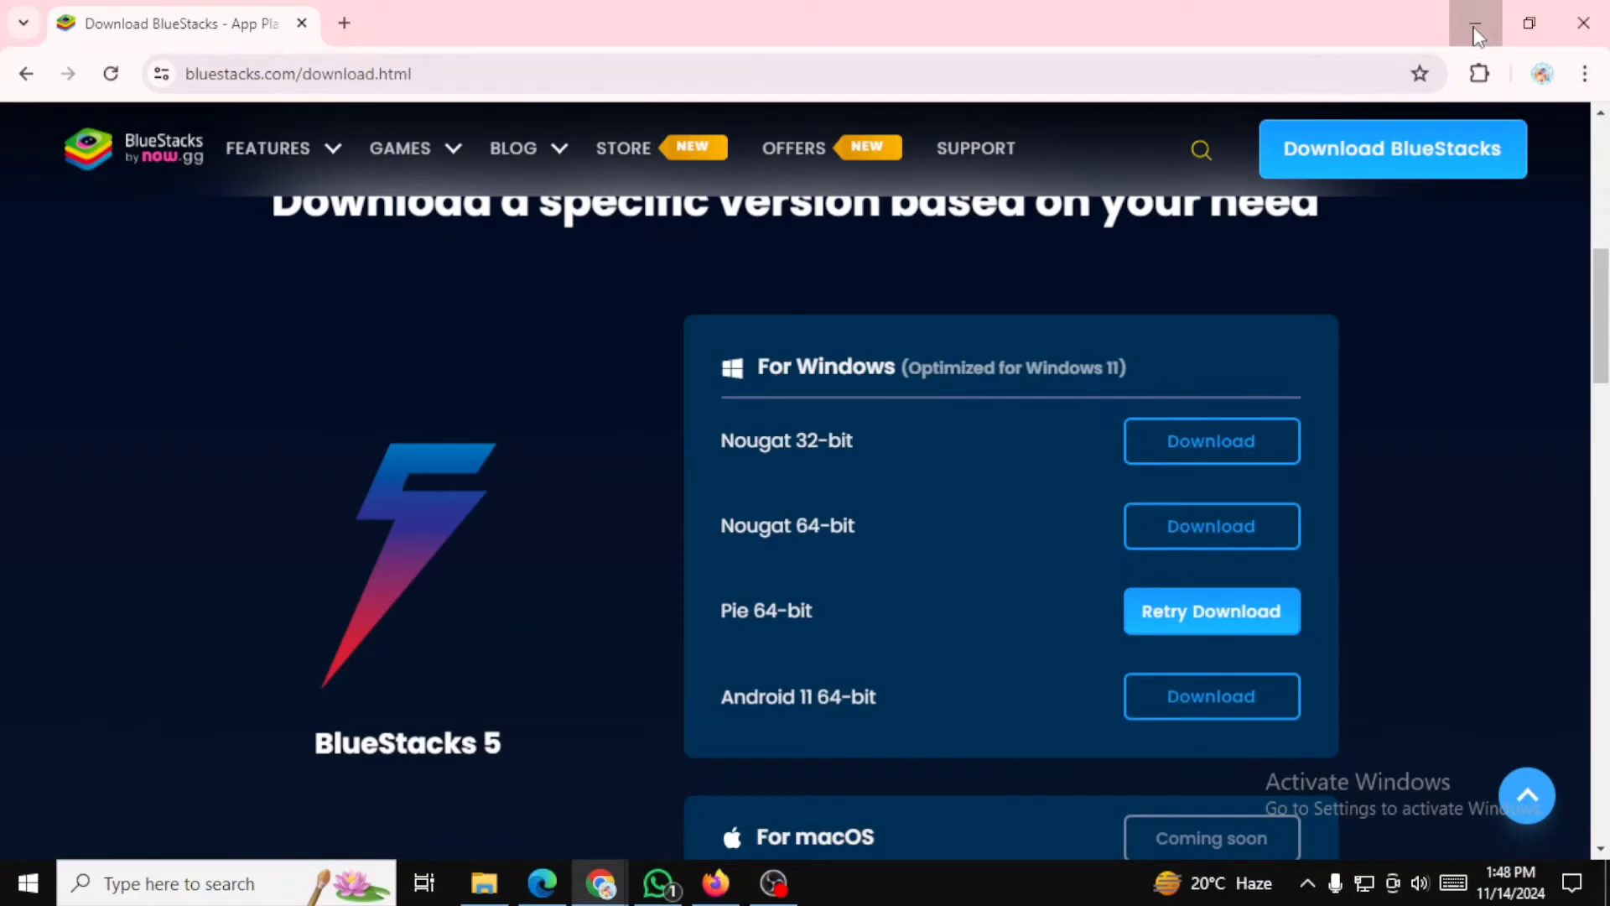
{"action": "left_click", "coordinate": [485, 883]}
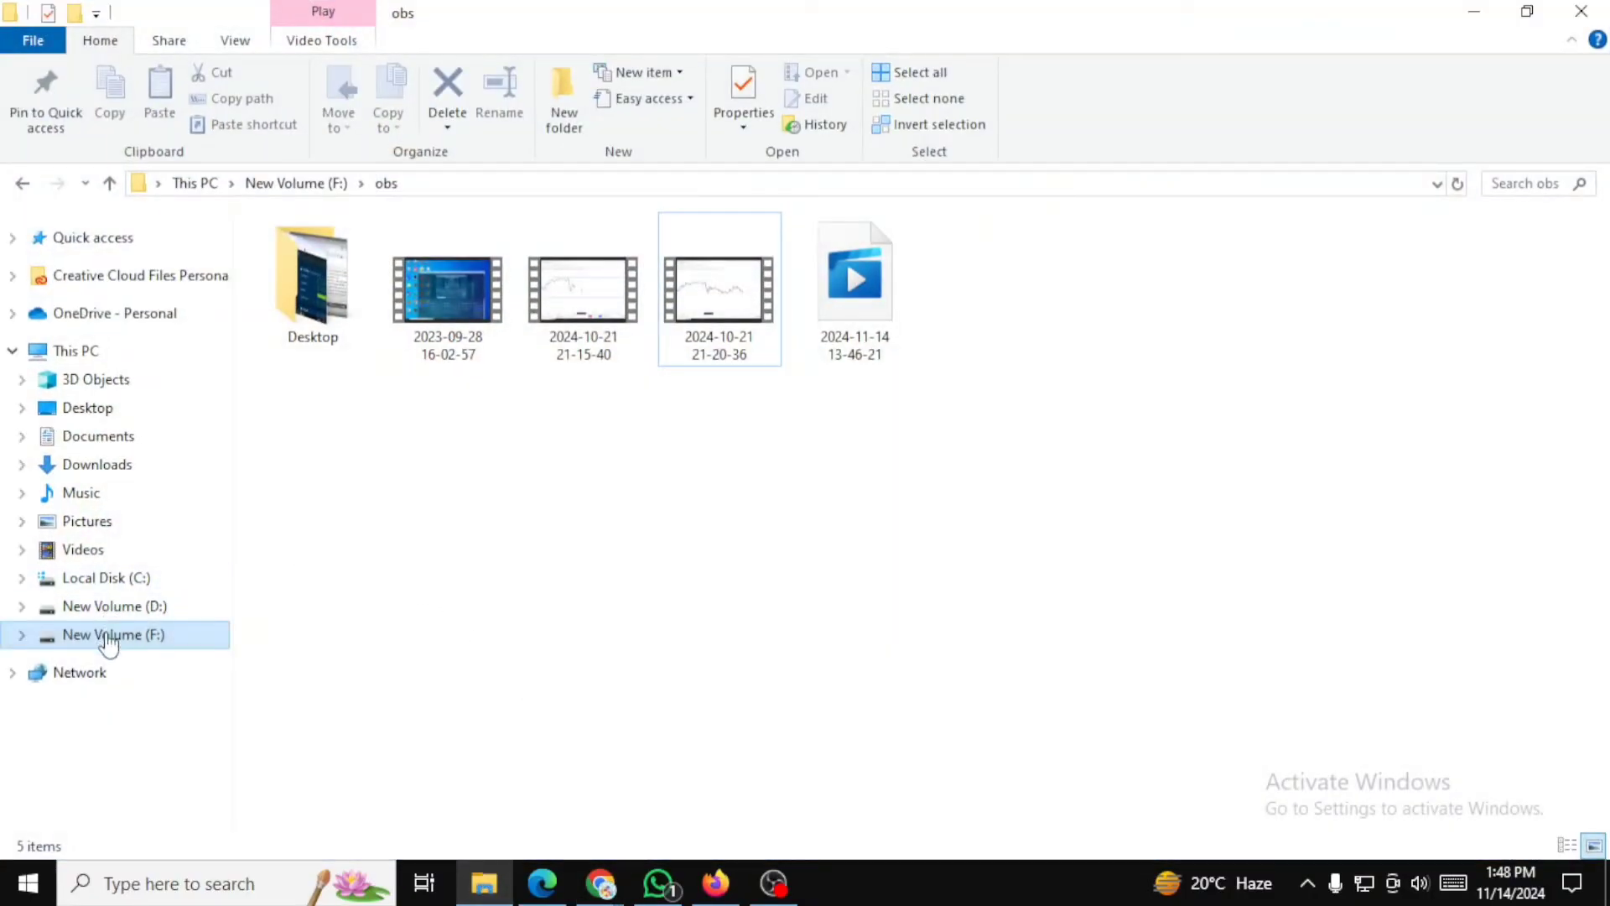
{"action": "left_click", "coordinate": [120, 638]}
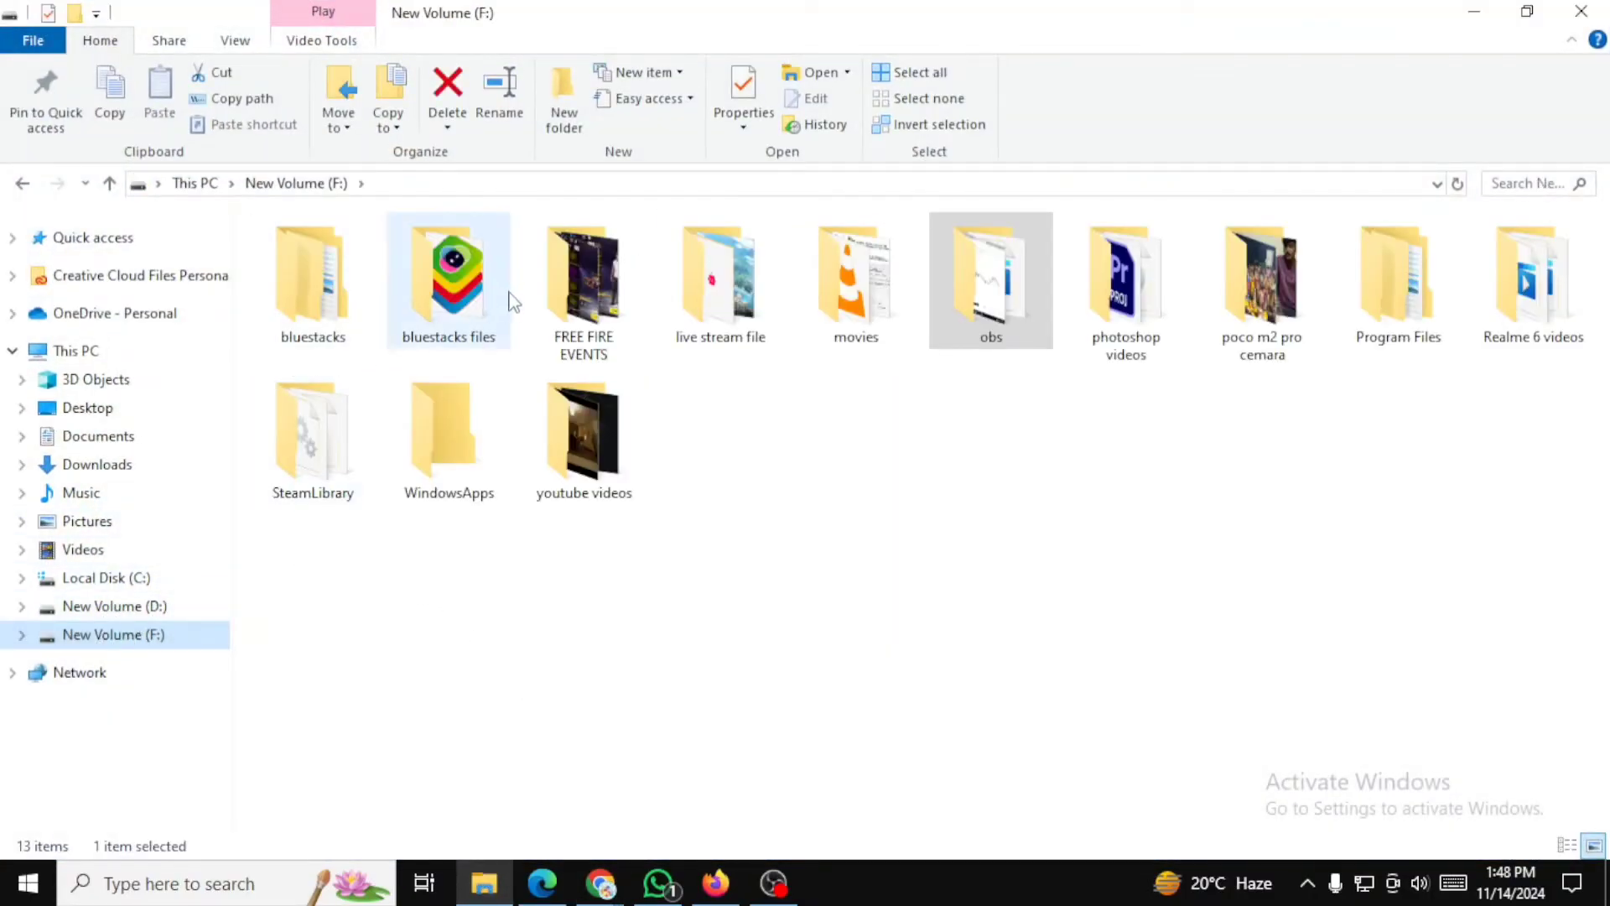
{"action": "double_click", "coordinate": [428, 277]}
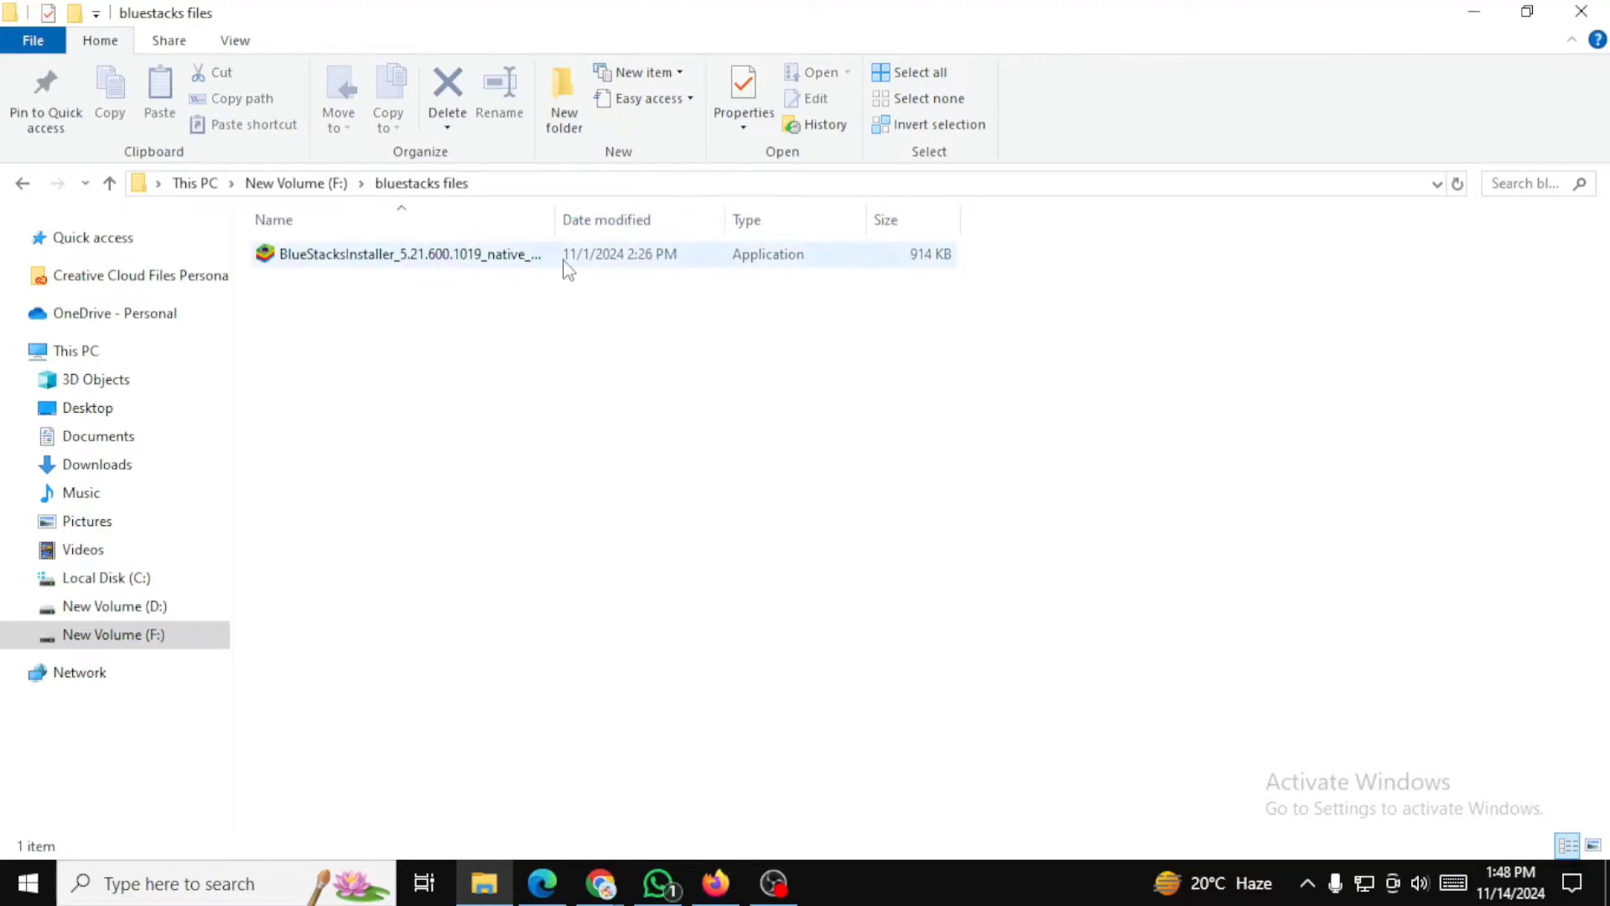
{"action": "left_click", "coordinate": [25, 185]}
{"action": "left_click", "coordinate": [1479, 12]}
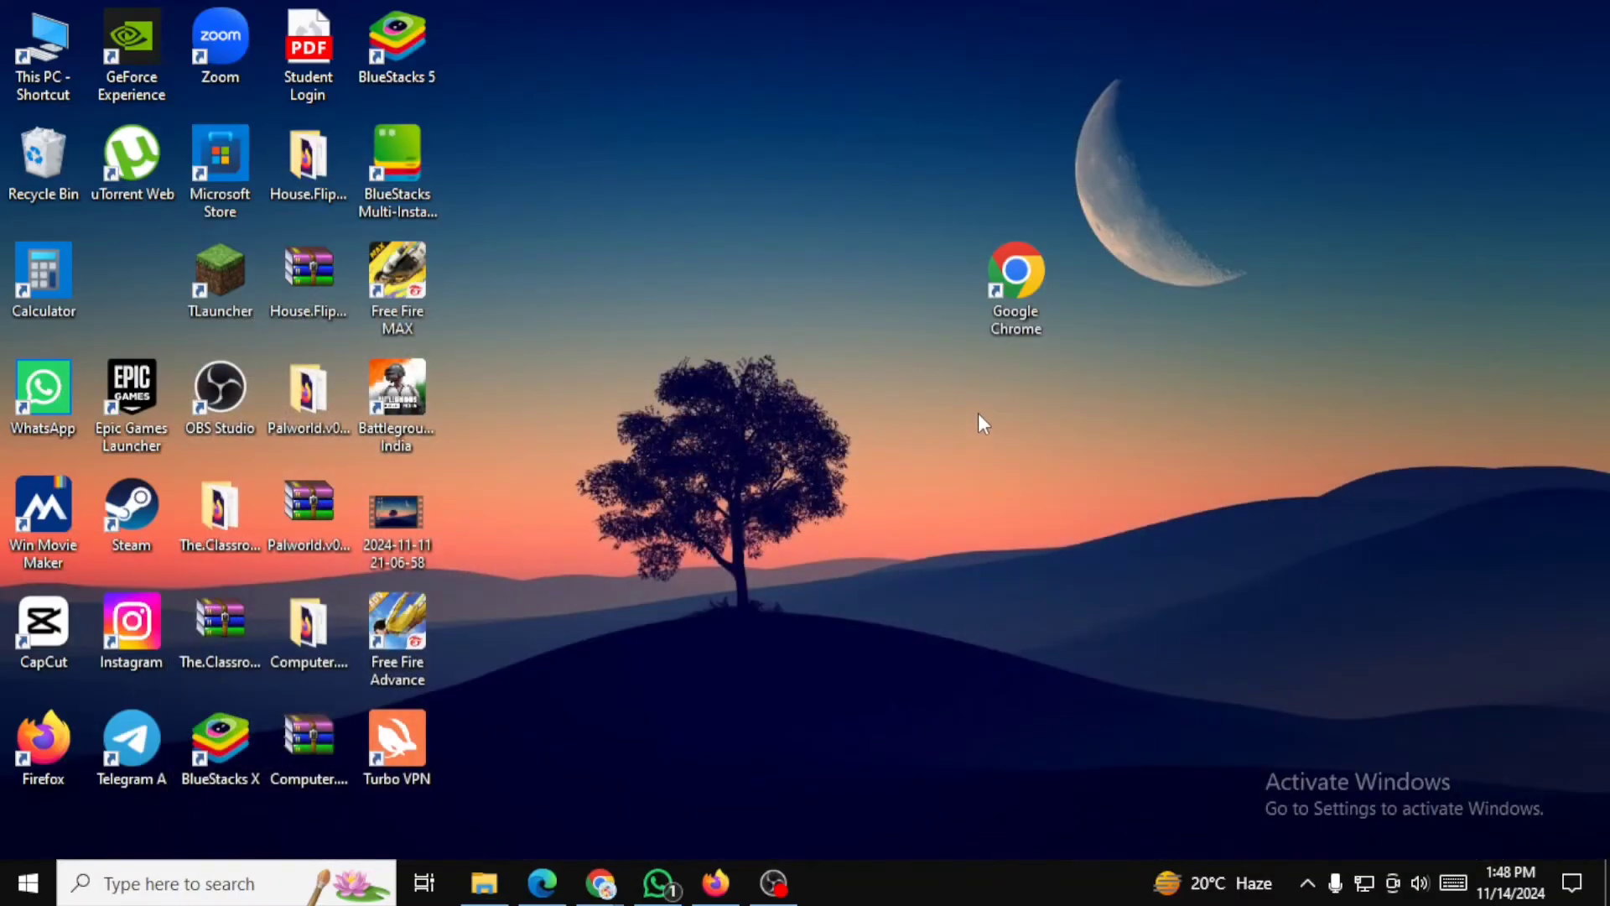
Step: Return the Google Chrome shortcut to its gap between uTorrent Web and Epic Games Launcher, then launch BlueStacks 5
{"action": "left_click_drag", "start_coordinate": [993, 297], "coordinate": [122, 304]}
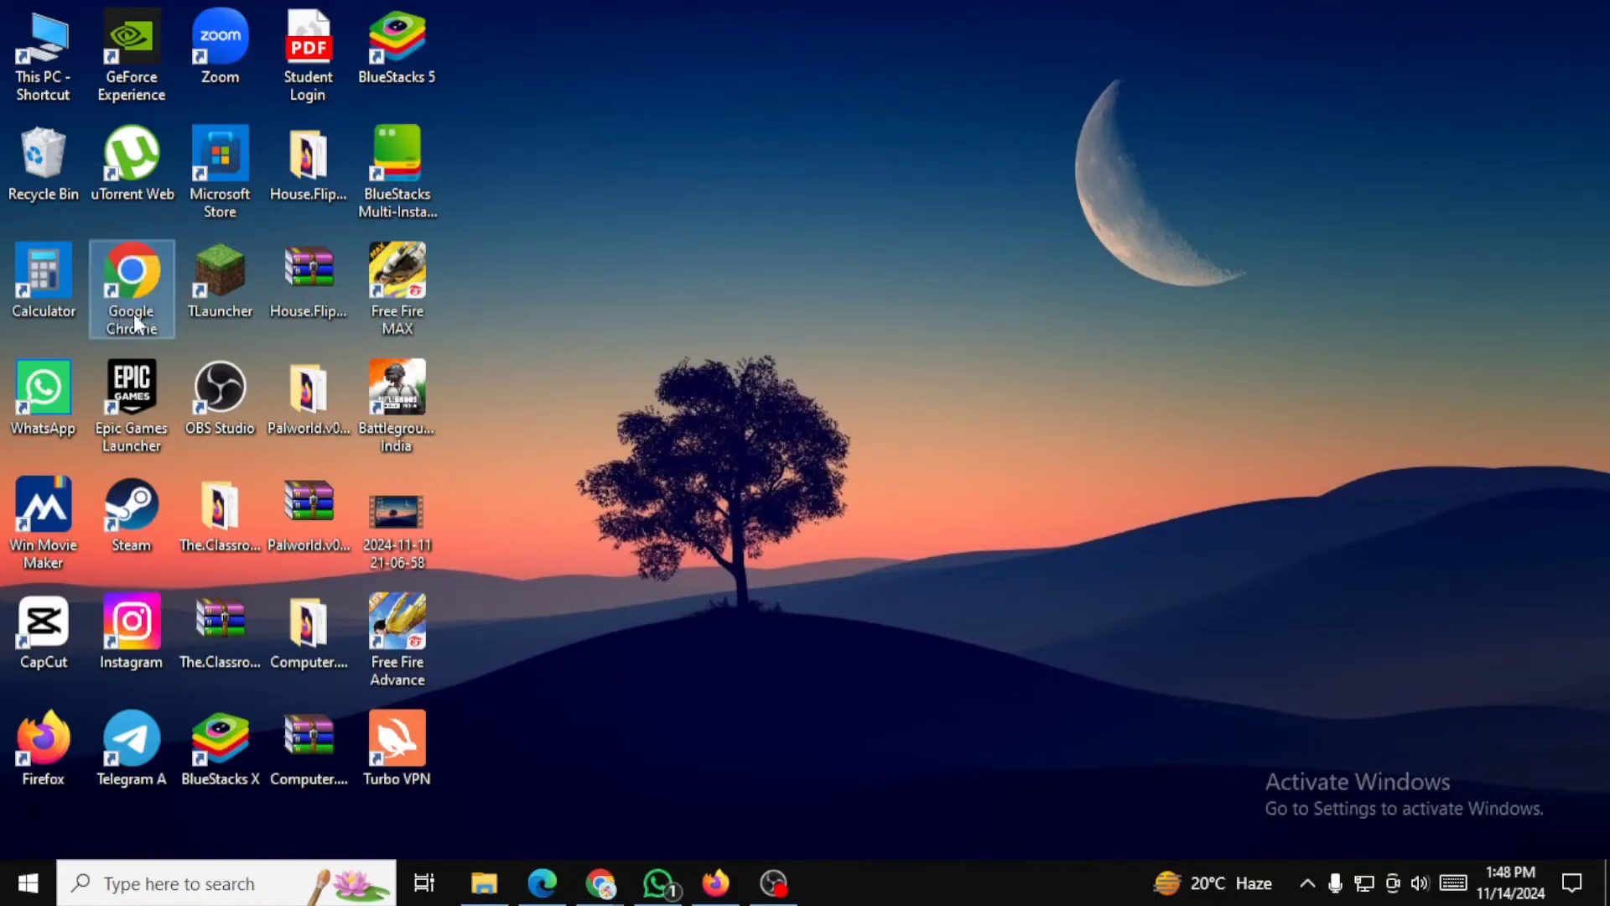
{"action": "left_click", "coordinate": [1015, 514]}
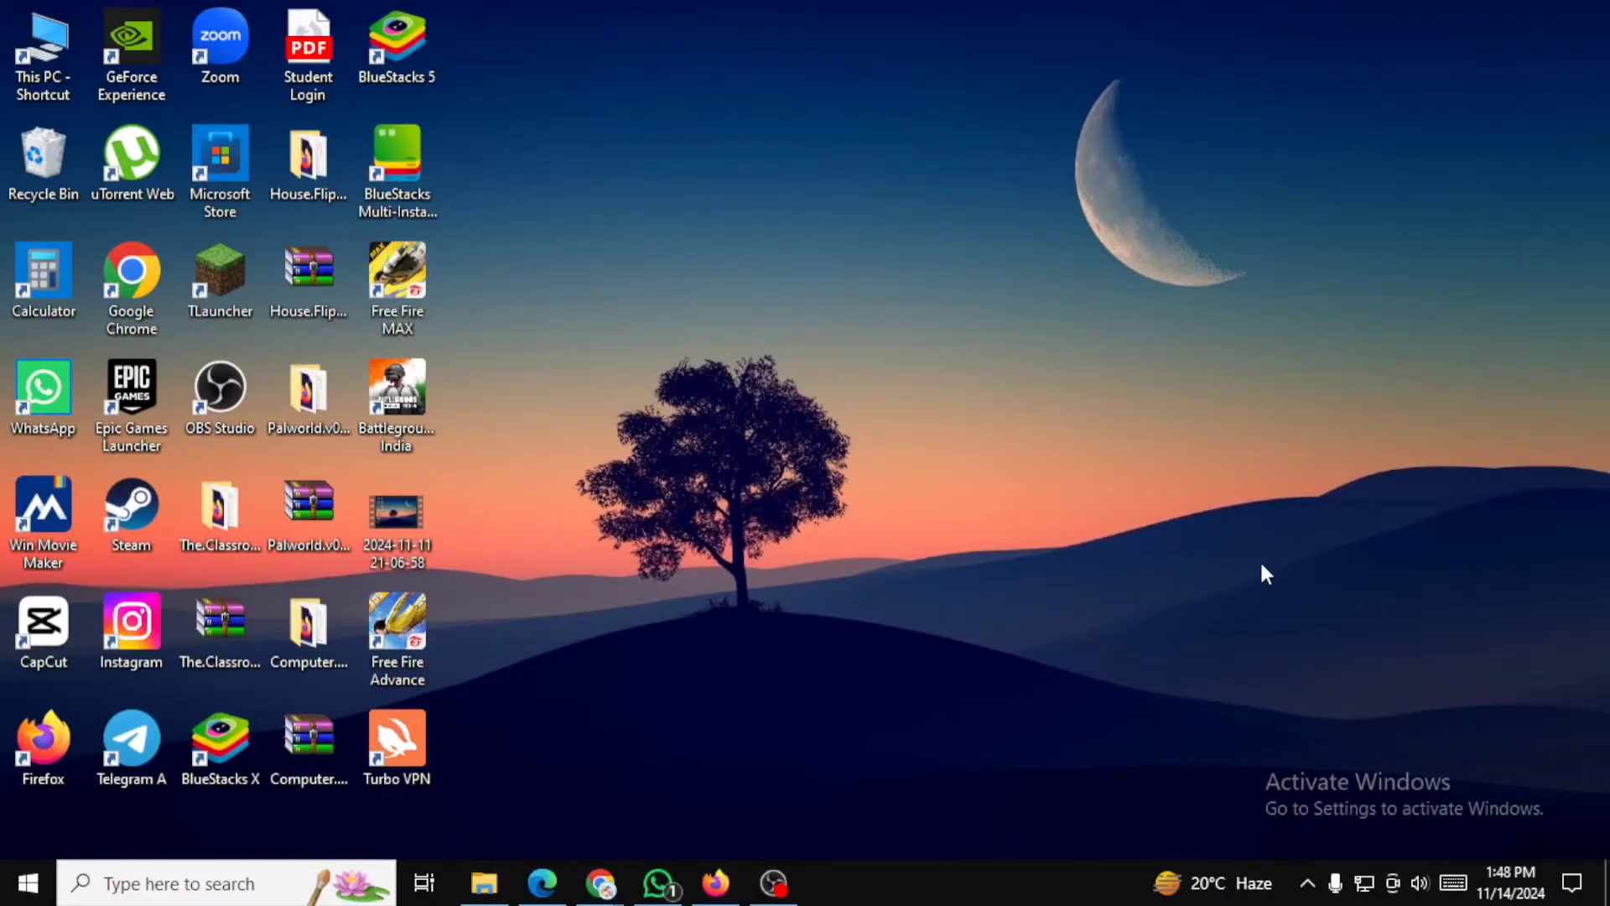
{"action": "double_click", "coordinate": [411, 57]}
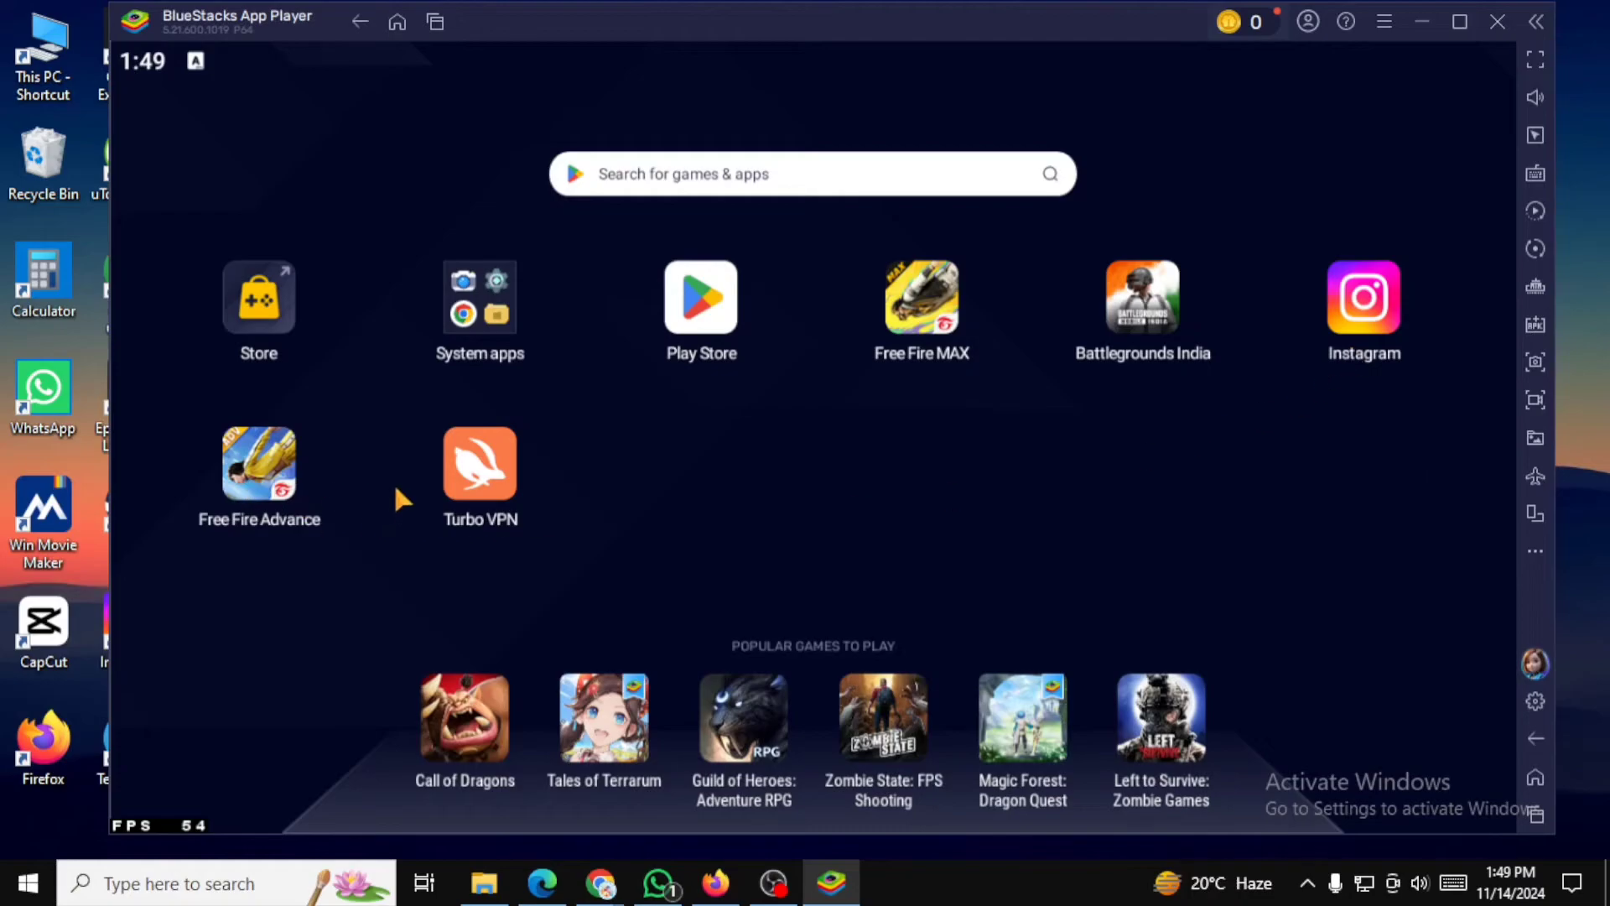
Step: Put the Play Store into the System apps folder, view the folder's contents and close it
{"action": "left_click_drag", "start_coordinate": [711, 333], "coordinate": [482, 333]}
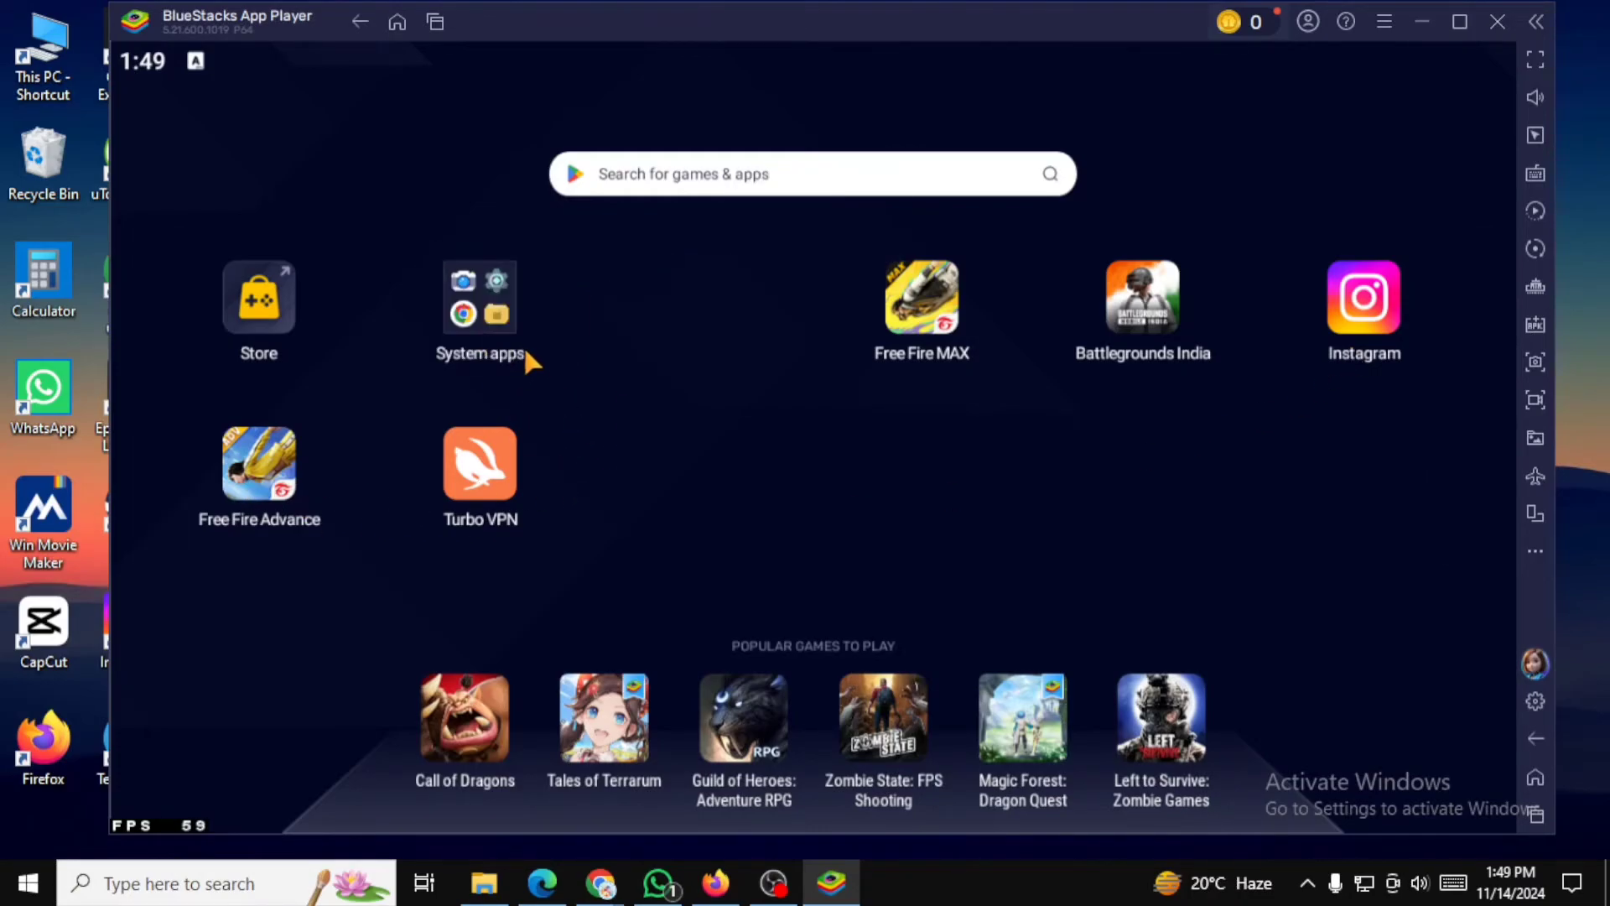
{"action": "left_click", "coordinate": [499, 323]}
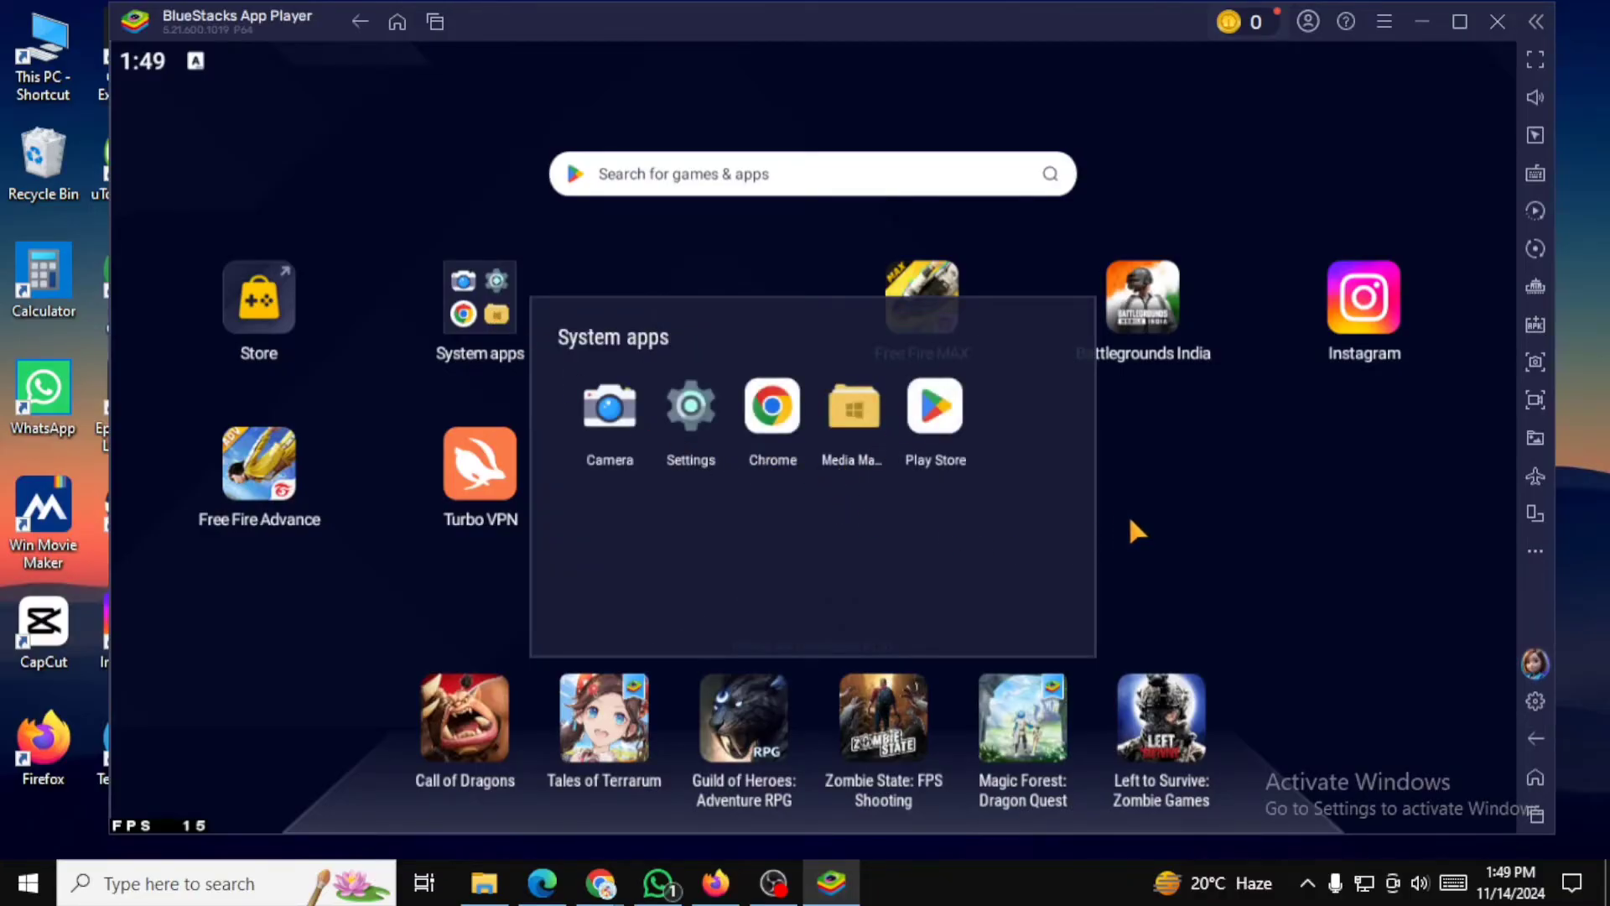
{"action": "left_click", "coordinate": [1129, 520]}
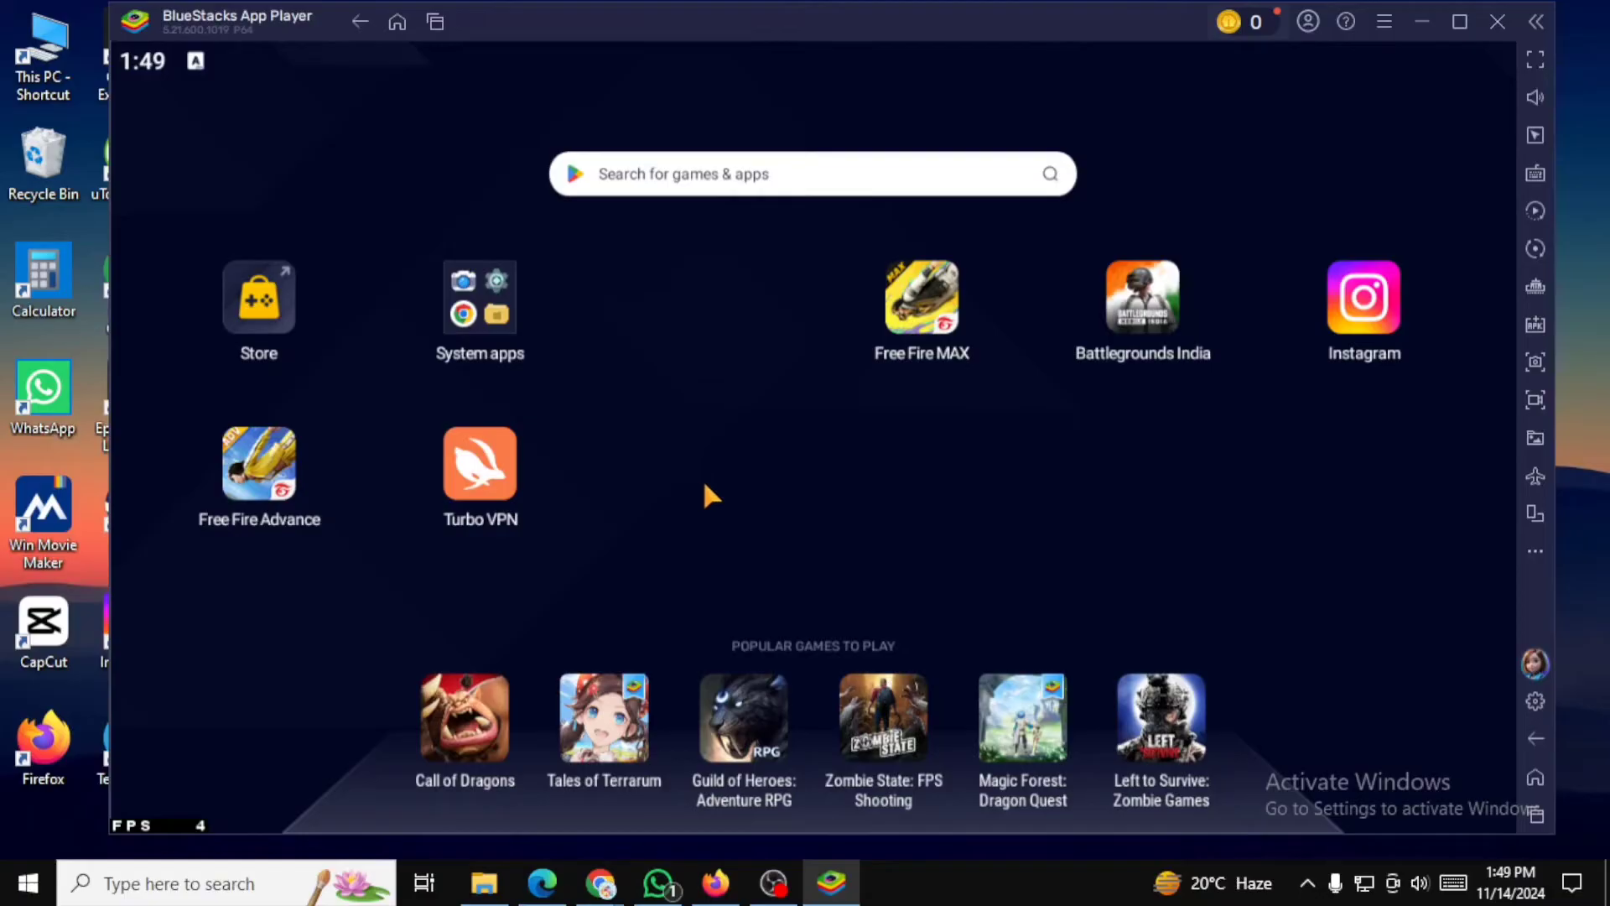
Step: Take the Play Store out of the System apps folder onto the BlueStacks home screen and open it
{"action": "left_click", "coordinate": [501, 326]}
{"action": "left_click_drag", "start_coordinate": [941, 429], "coordinate": [701, 302]}
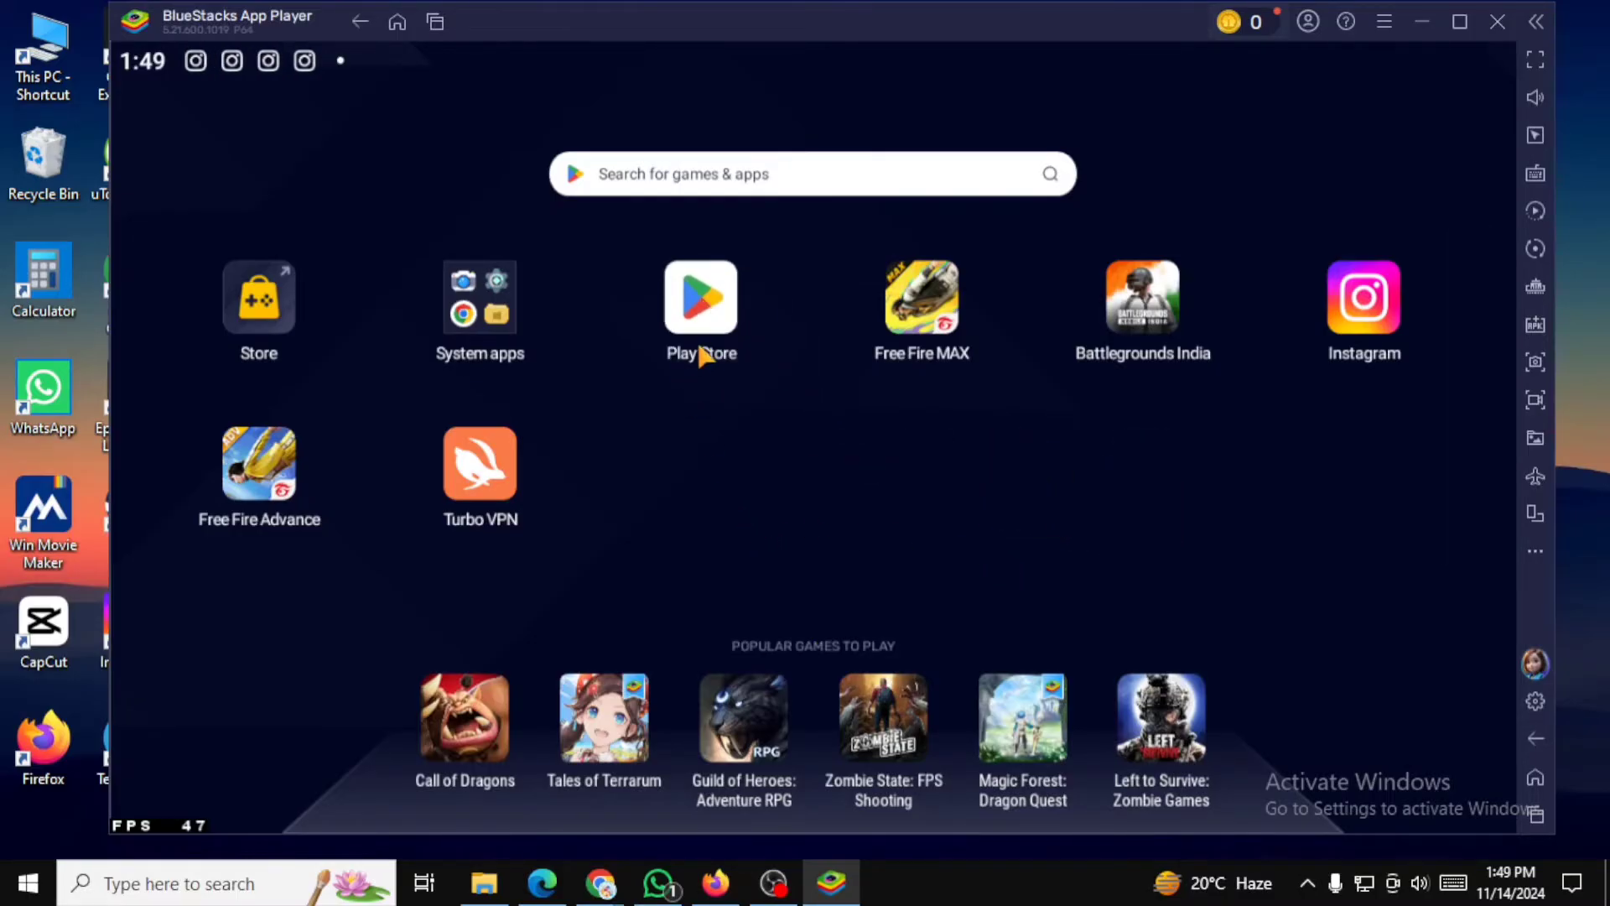
{"action": "left_click", "coordinate": [705, 317]}
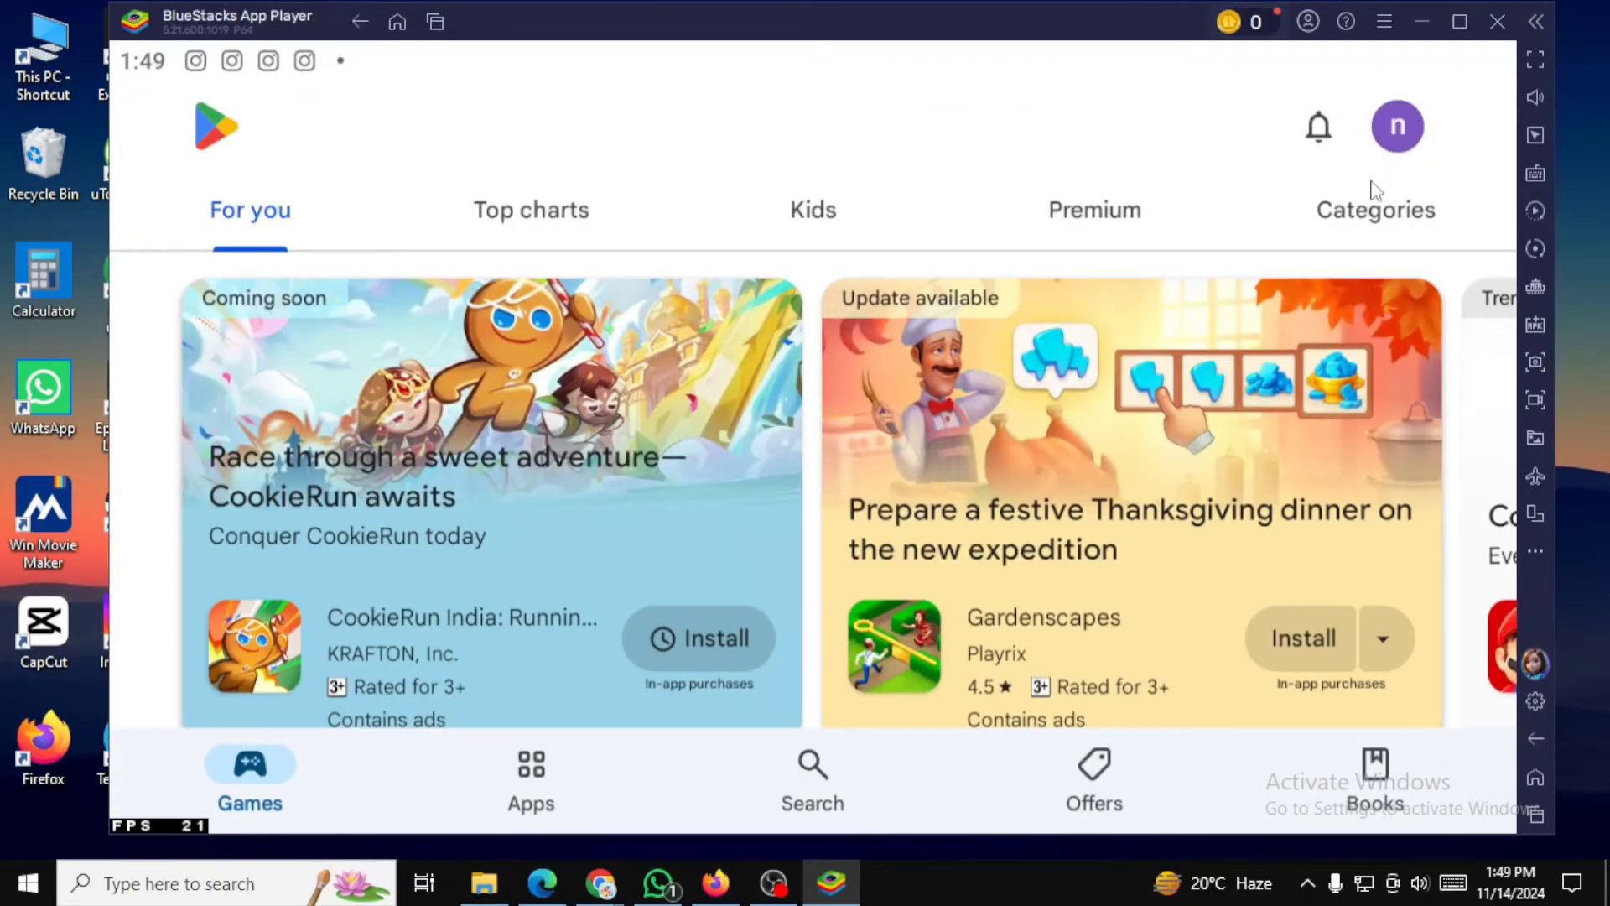
Step: Browse the Play Store's recommended games and run the recent search for free fire
{"action": "scroll", "coordinate": [1070, 420], "scroll_direction": "down", "scroll_amount": 2}
{"action": "scroll", "coordinate": [1028, 250], "scroll_direction": "up", "scroll_amount": 2}
{"action": "left_click_drag", "start_coordinate": [1201, 406], "coordinate": [1004, 420]}
{"action": "scroll", "coordinate": [1005, 420], "scroll_direction": "down", "scroll_amount": 2}
{"action": "scroll", "coordinate": [1159, 242], "scroll_direction": "up", "scroll_amount": 2}
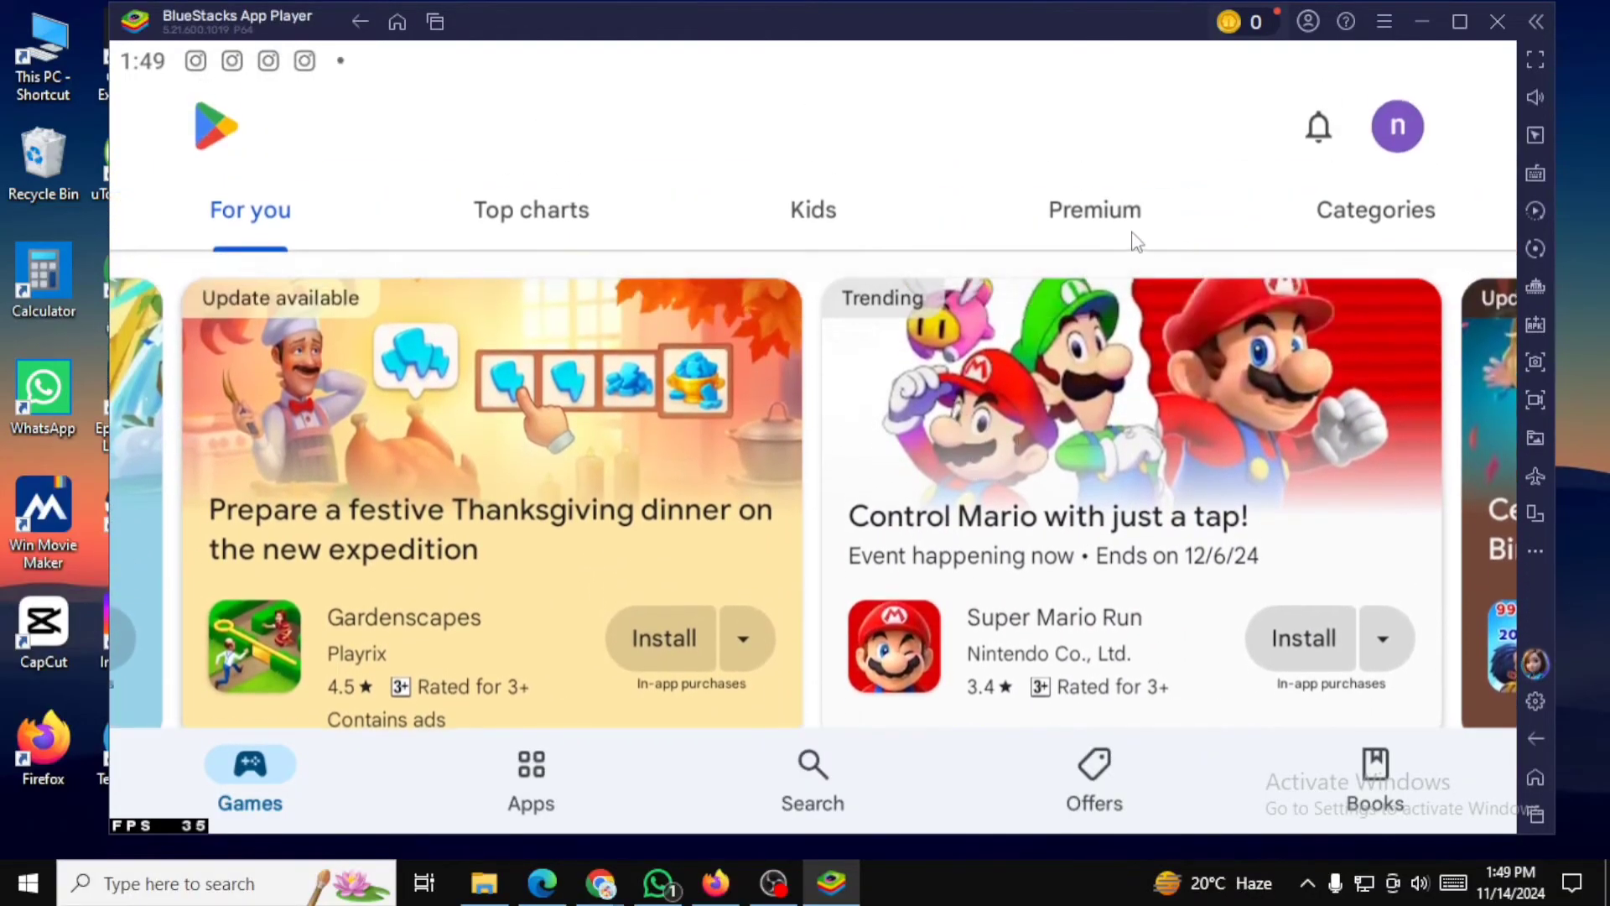
{"action": "left_click", "coordinate": [852, 811]}
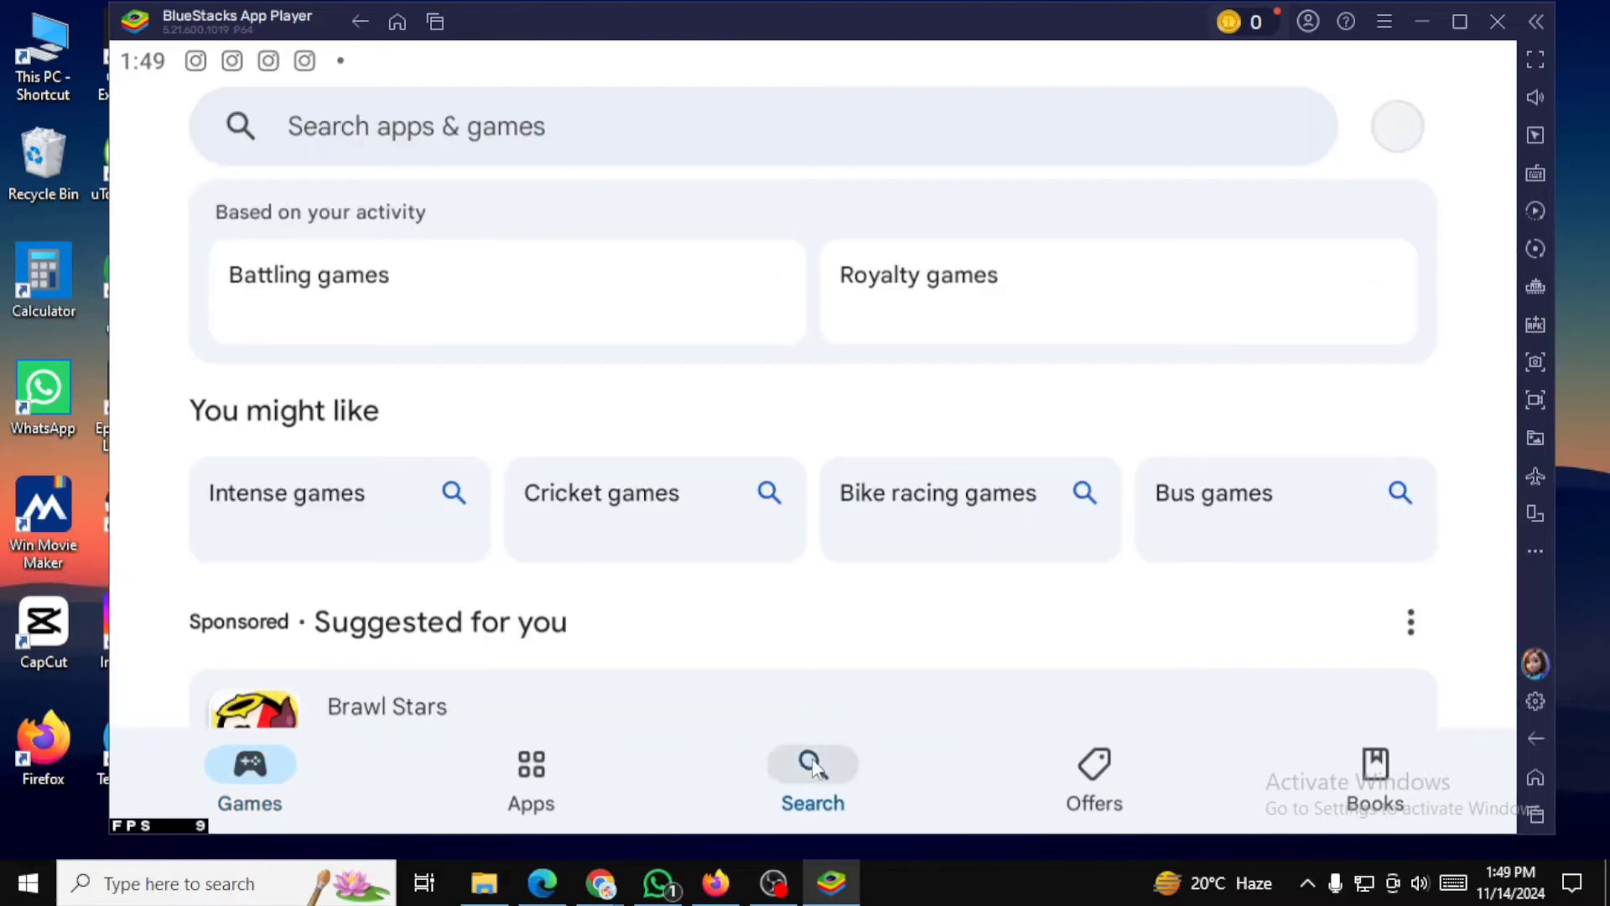
{"action": "left_click", "coordinate": [706, 138]}
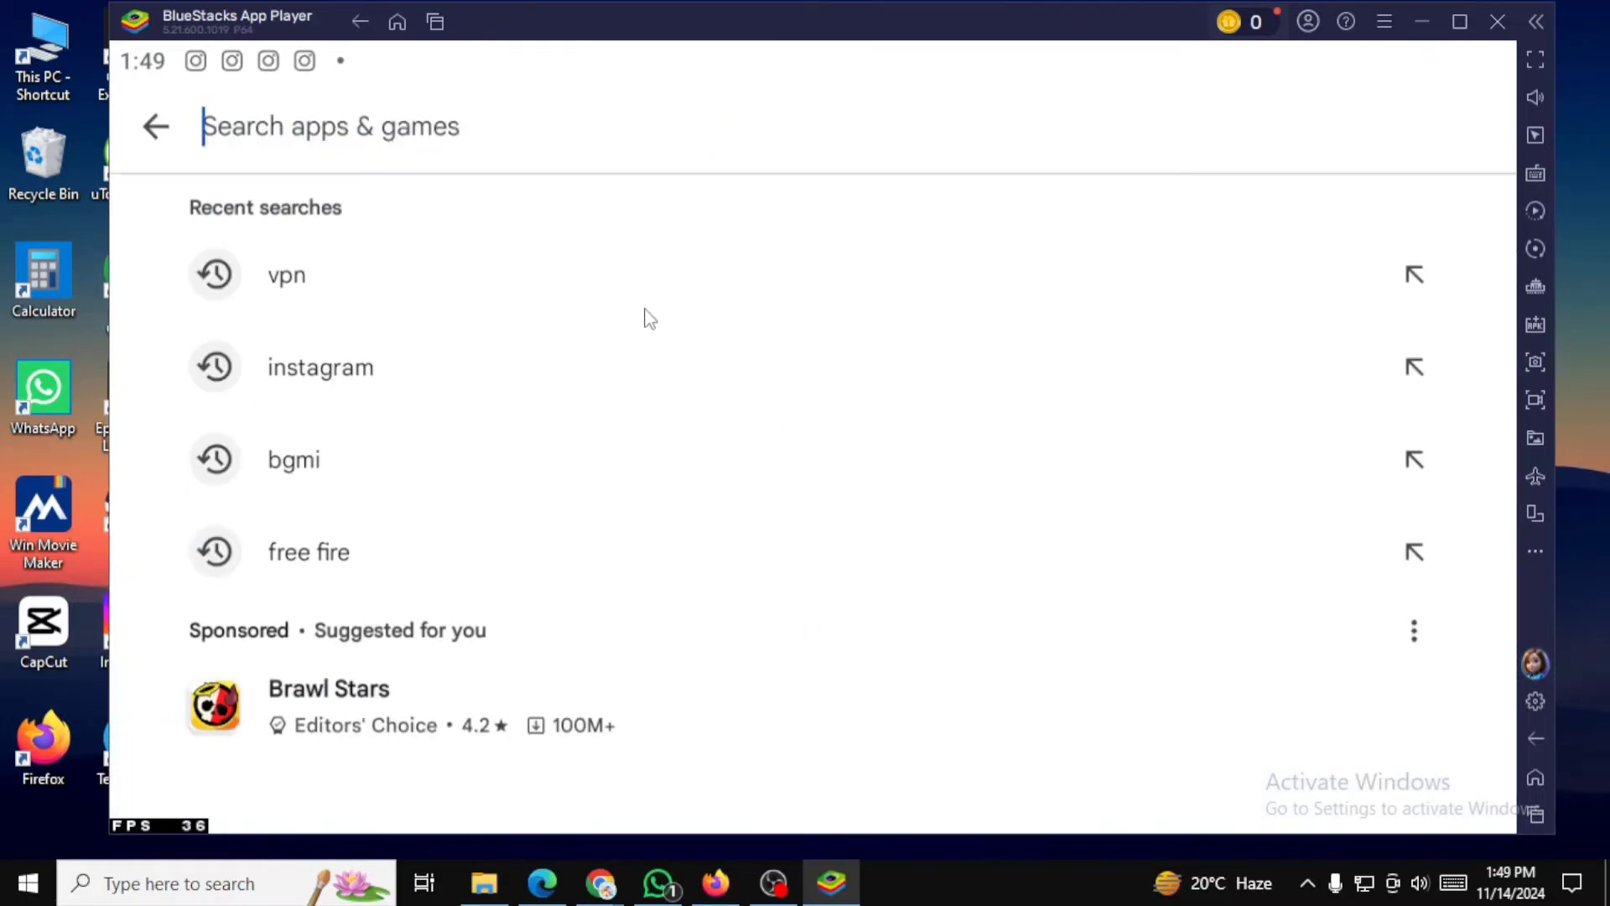
{"action": "left_click", "coordinate": [435, 560]}
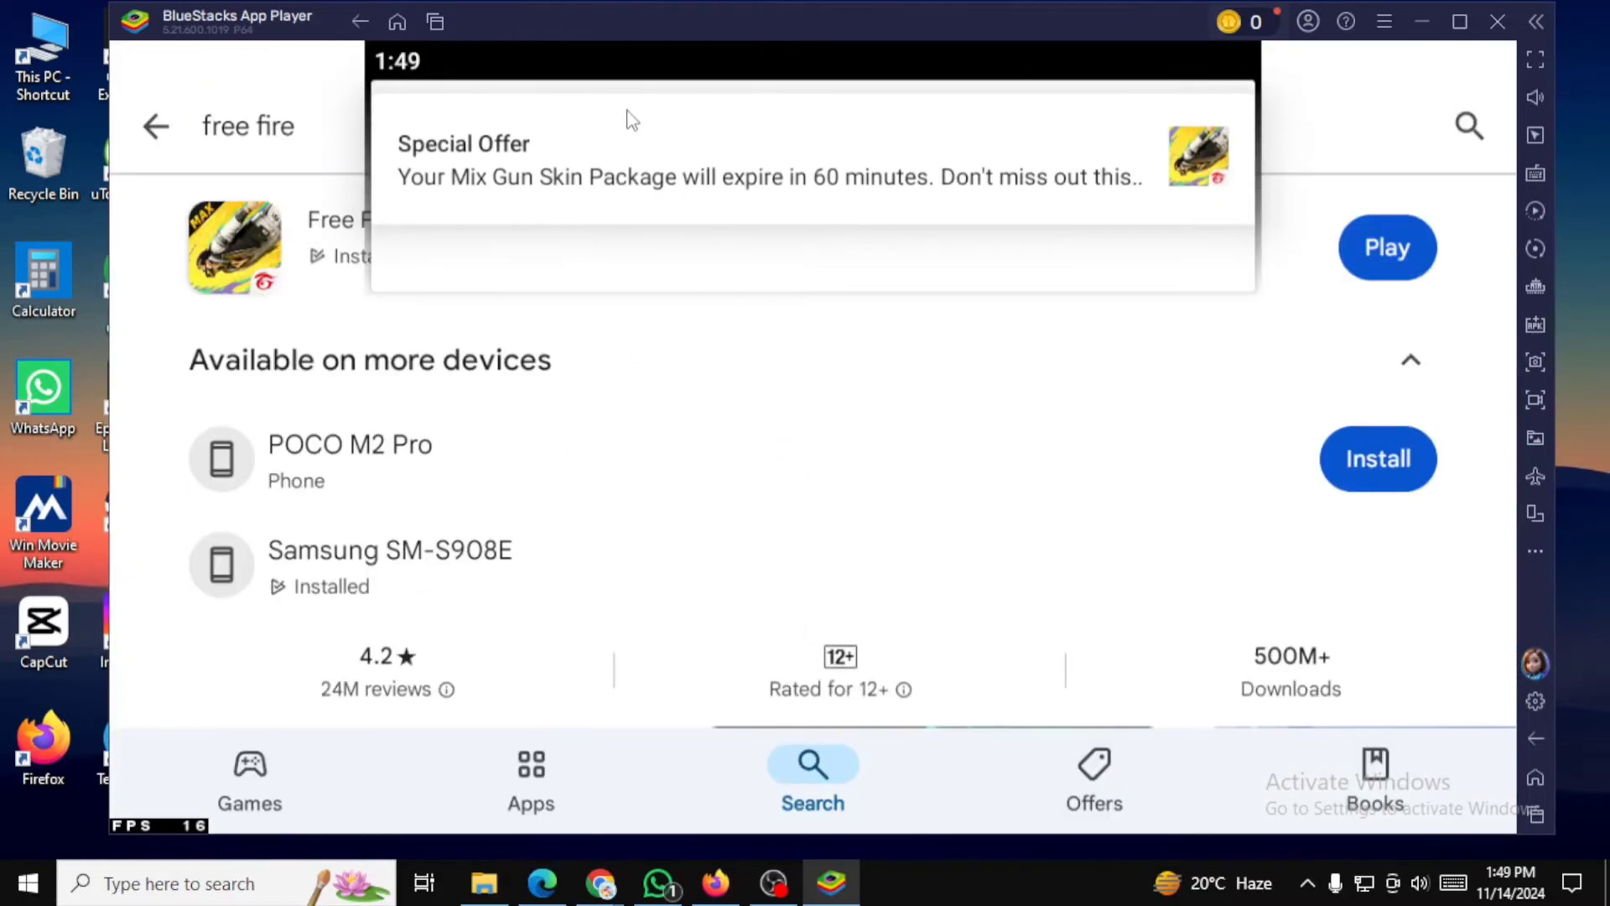
Step: Look over the free fire search results and open the Free Fire MAX store page
{"action": "left_click_drag", "start_coordinate": [663, 526], "coordinate": [663, 350]}
{"action": "scroll", "coordinate": [486, 252], "scroll_direction": "up", "scroll_amount": 2}
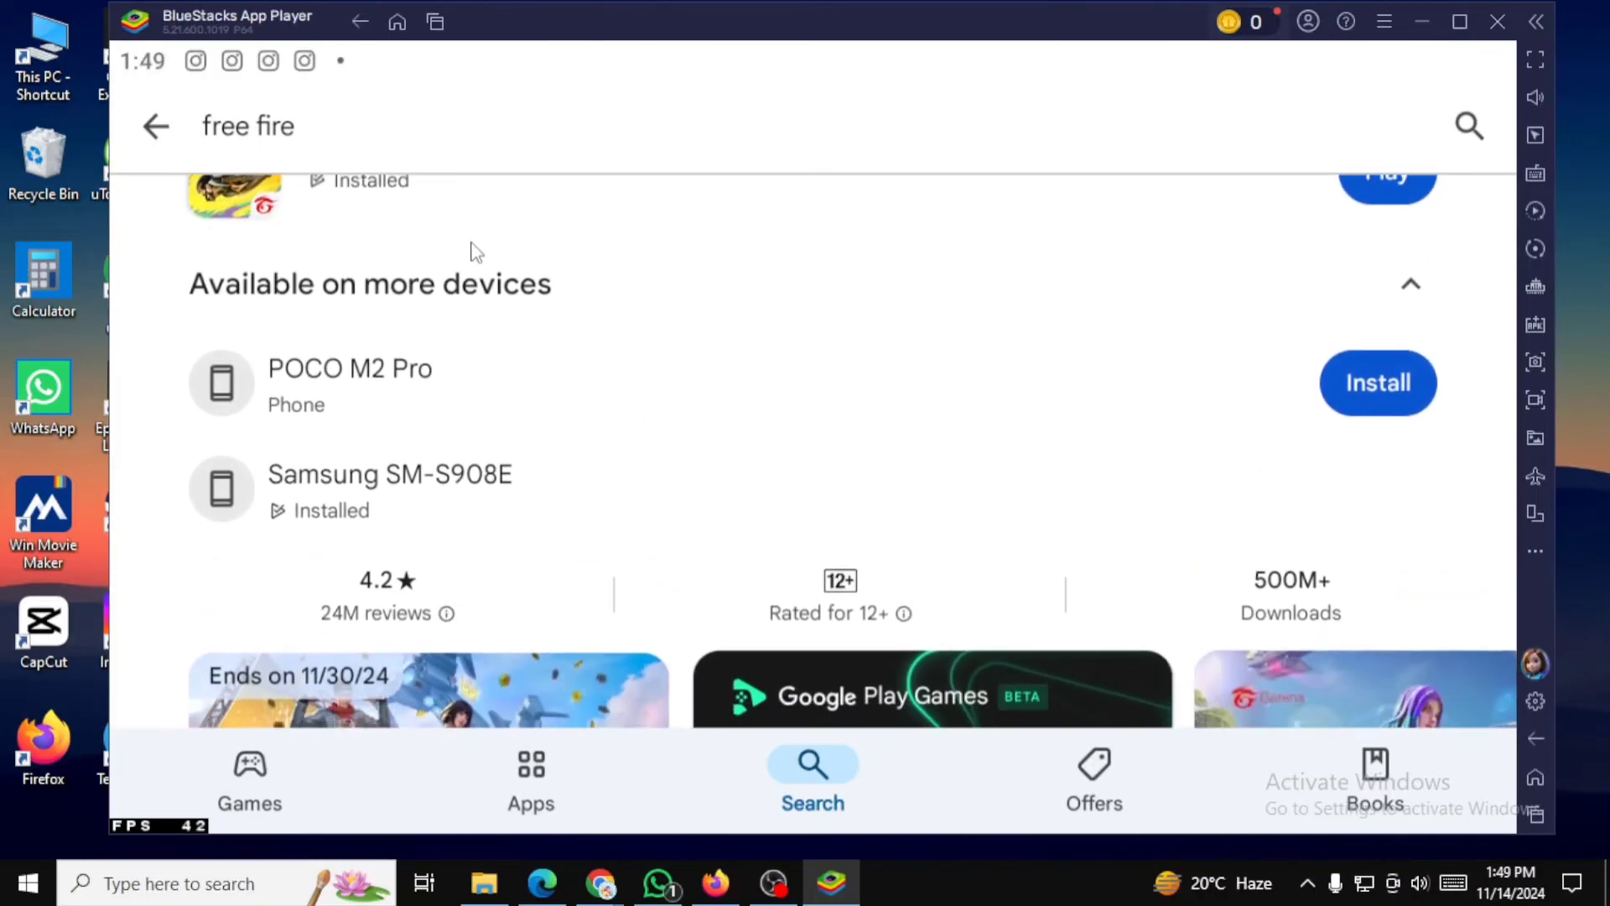
{"action": "mouse_move", "coordinate": [732, 480]}
{"action": "left_mouse_down"}
{"action": "mouse_move", "coordinate": [722, 349]}
{"action": "mouse_move", "coordinate": [707, 500]}
{"action": "left_mouse_up"}
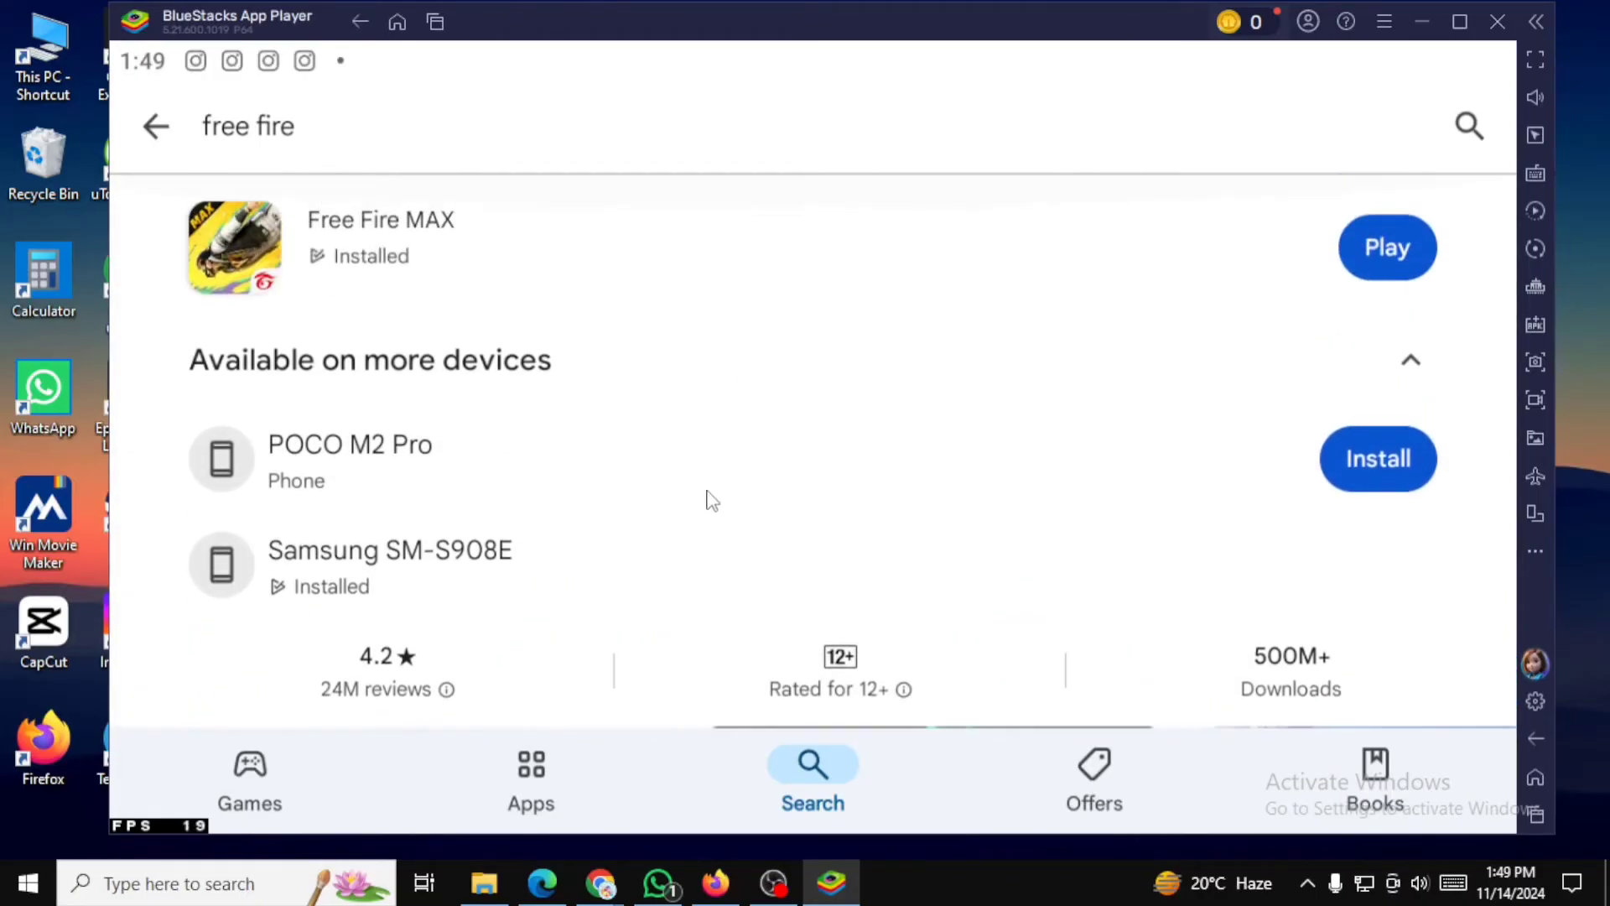
{"action": "left_click", "coordinate": [252, 268]}
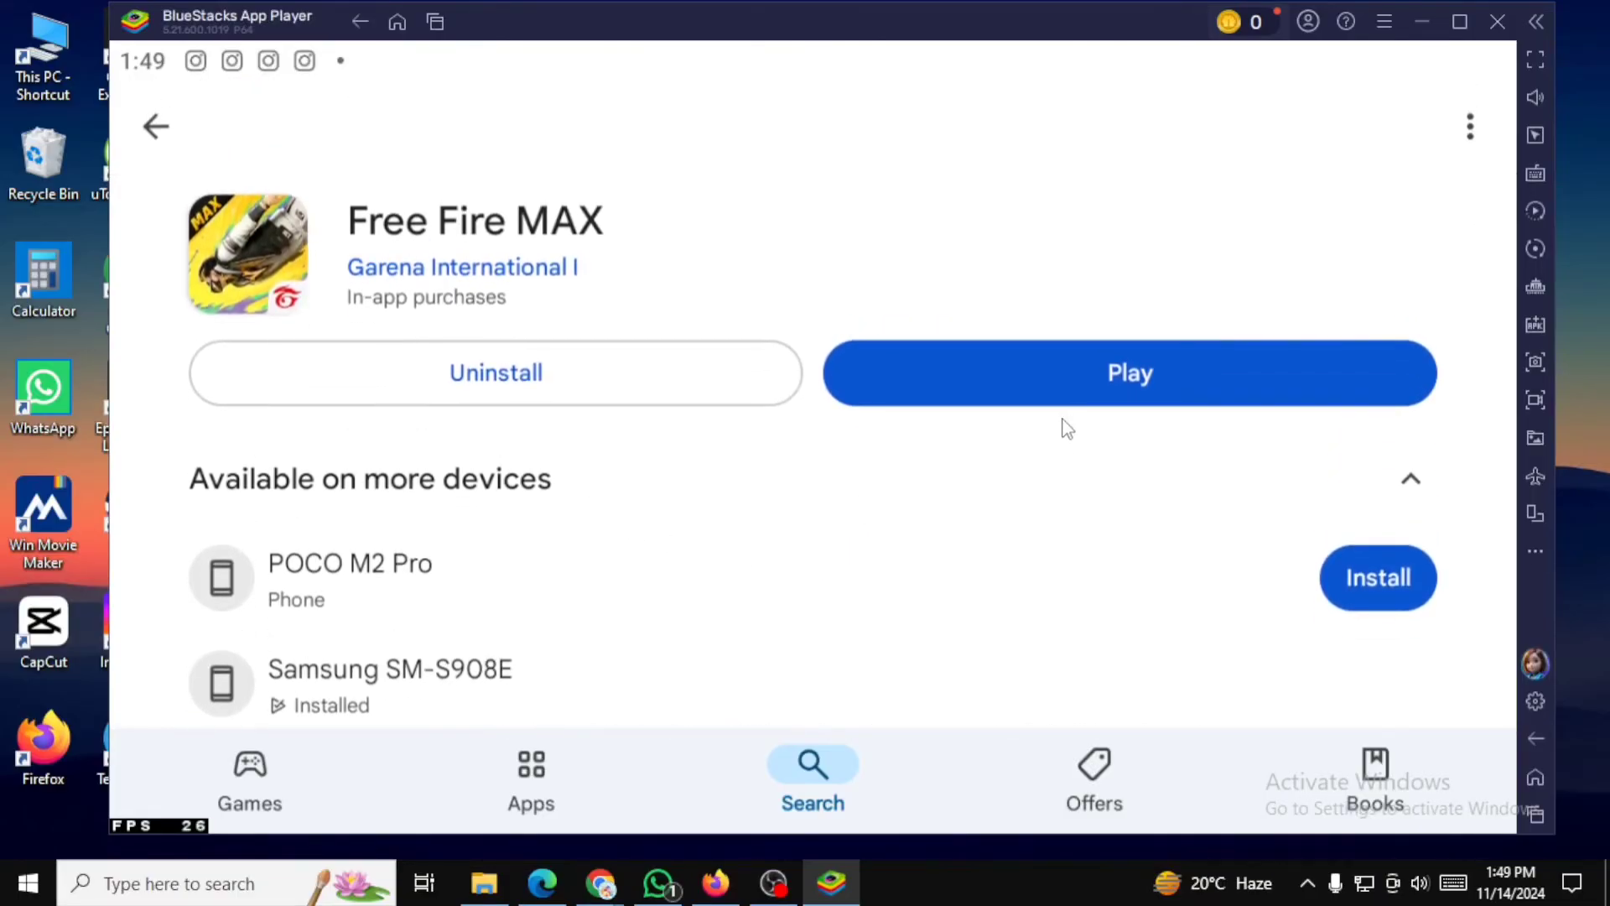
Step: Look through the Free Fire MAX store page, launch the game from it and dismiss the opening notices
{"action": "scroll", "coordinate": [1073, 516], "scroll_direction": "down", "scroll_amount": 1}
{"action": "scroll", "coordinate": [1056, 532], "scroll_direction": "up", "scroll_amount": 1}
{"action": "scroll", "coordinate": [1077, 504], "scroll_direction": "down", "scroll_amount": 10}
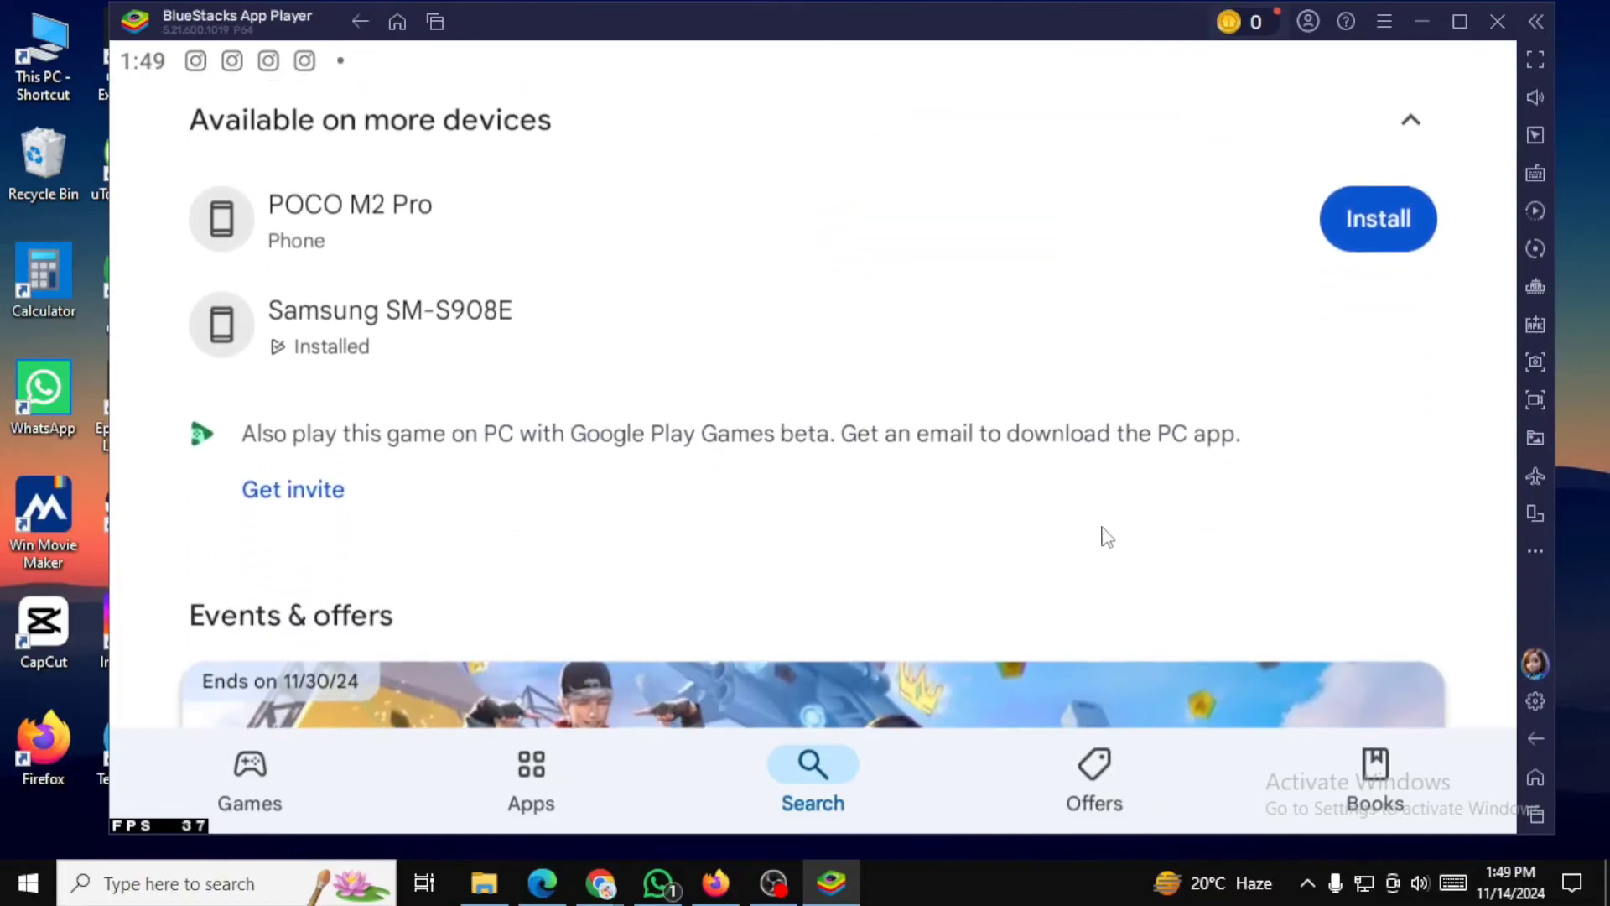
{"action": "scroll", "coordinate": [1054, 384], "scroll_direction": "down", "scroll_amount": 3}
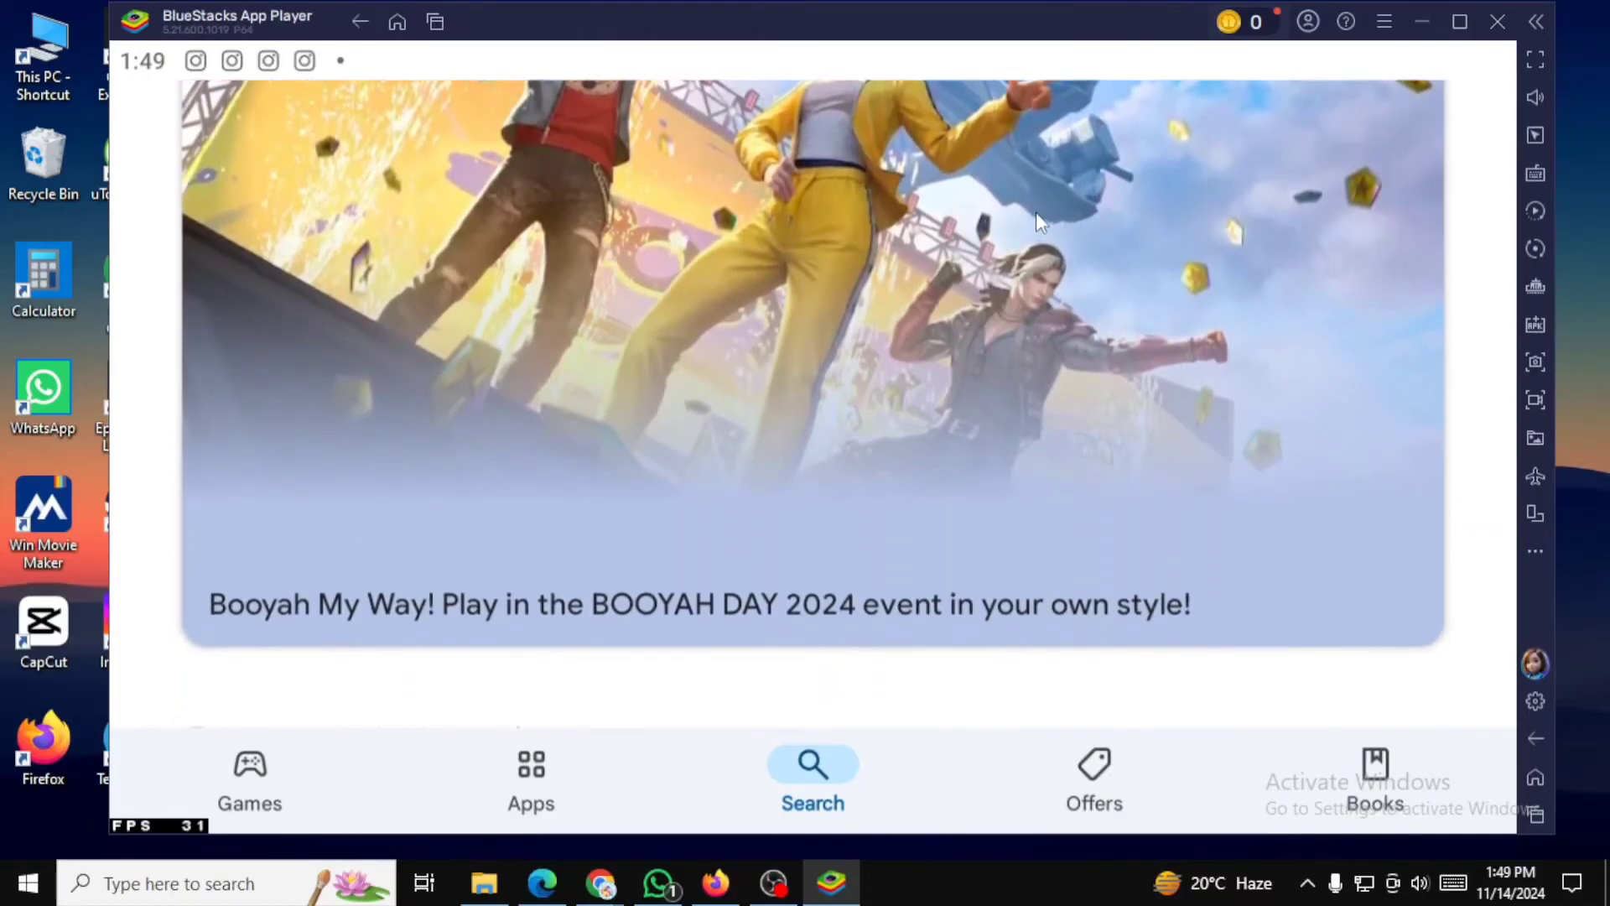
{"action": "scroll", "coordinate": [1056, 413], "scroll_direction": "up", "scroll_amount": 13}
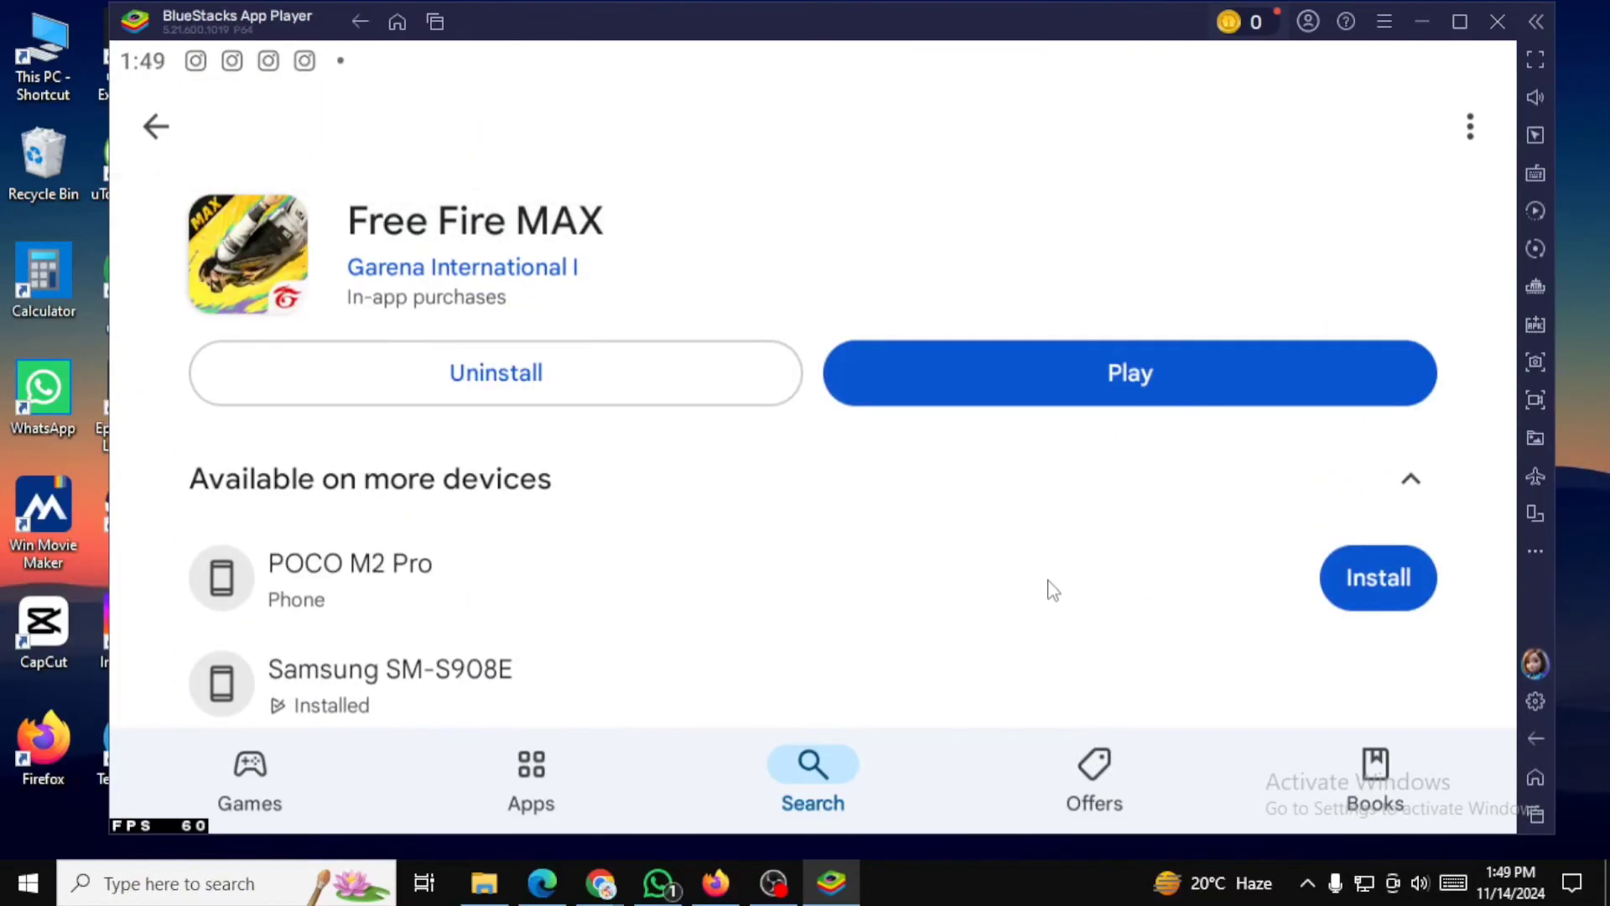
{"action": "left_click", "coordinate": [1104, 379]}
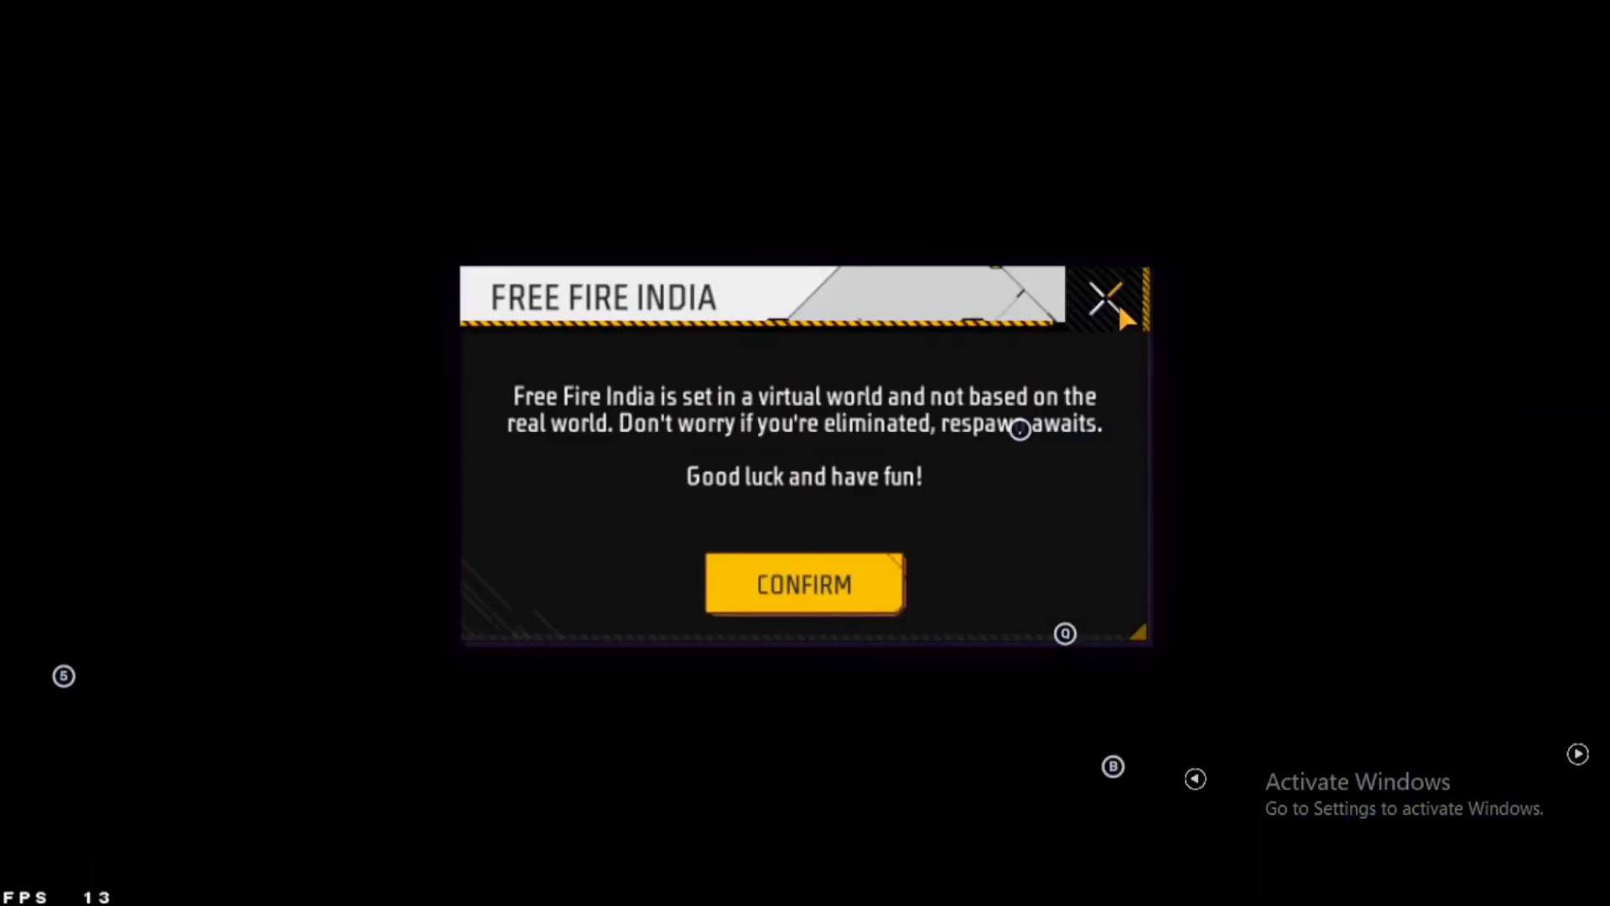
{"action": "left_click", "coordinate": [1115, 302]}
{"action": "left_click", "coordinate": [1583, 42]}
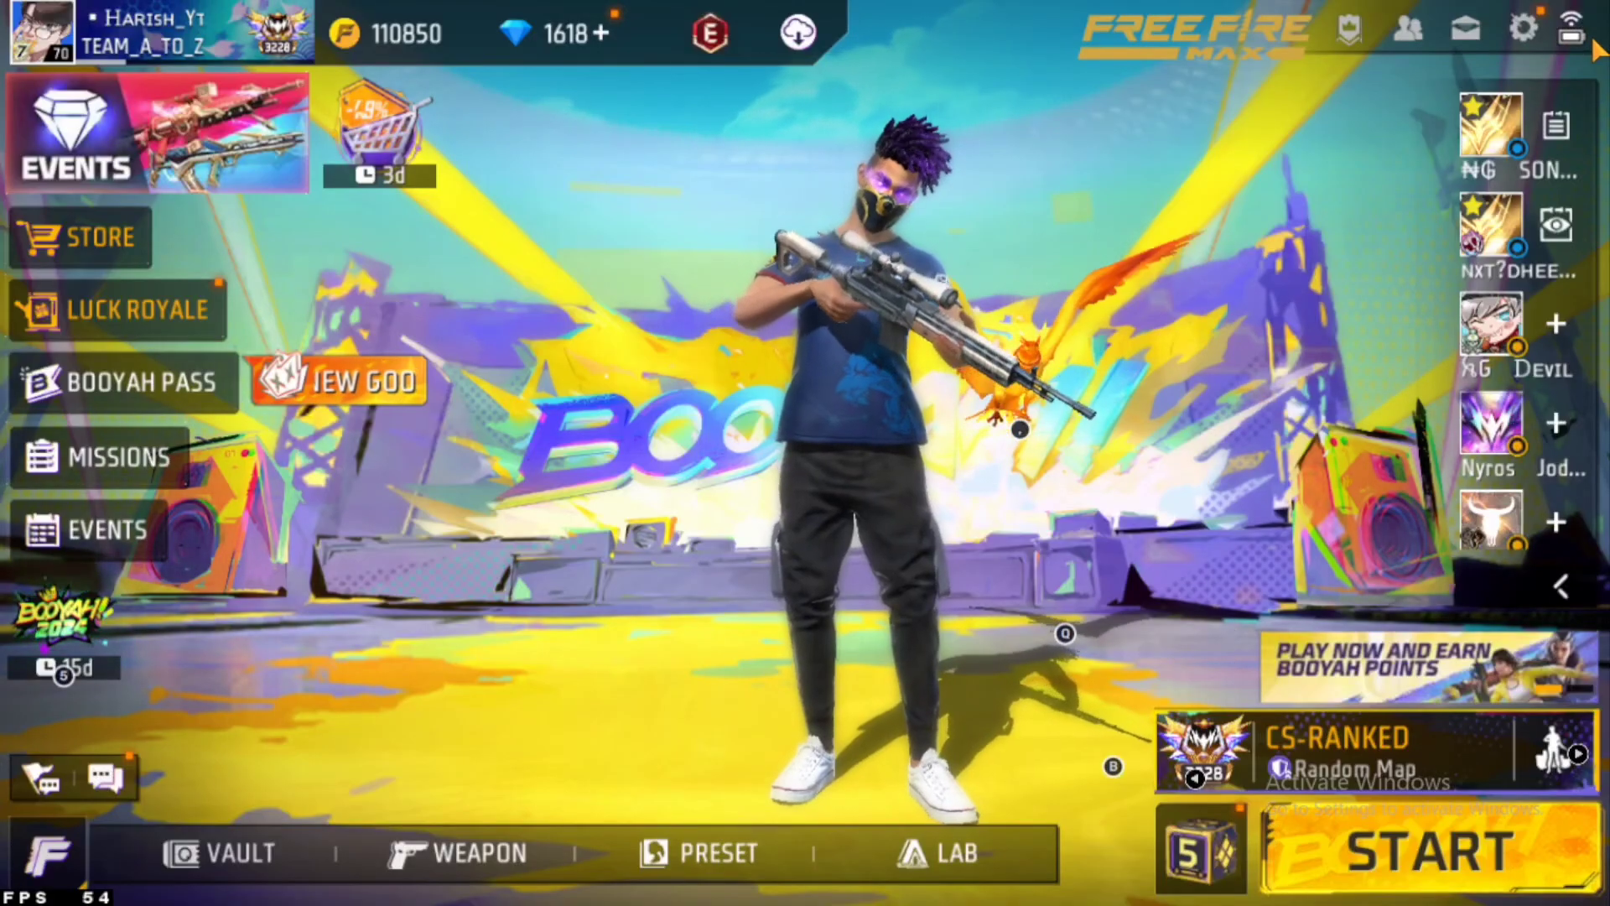
Step: Take the game out of full screen to view its Smart scheme in the controls editor, and close BlueStacks
{"action": "key", "text": "F11"}
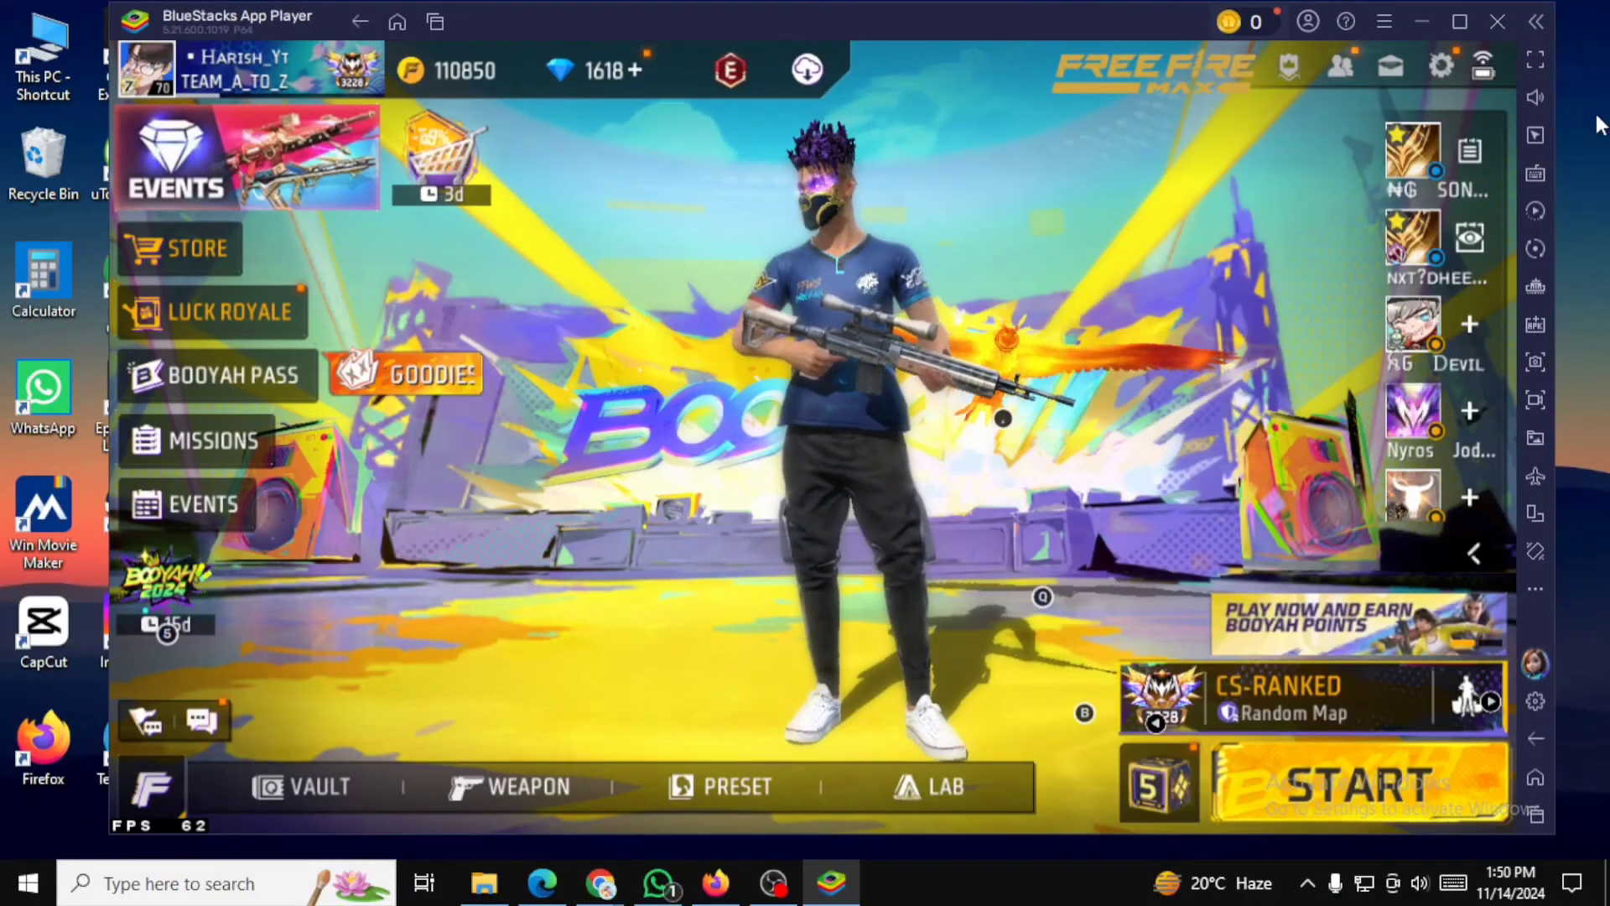
{"action": "left_click", "coordinate": [1535, 174]}
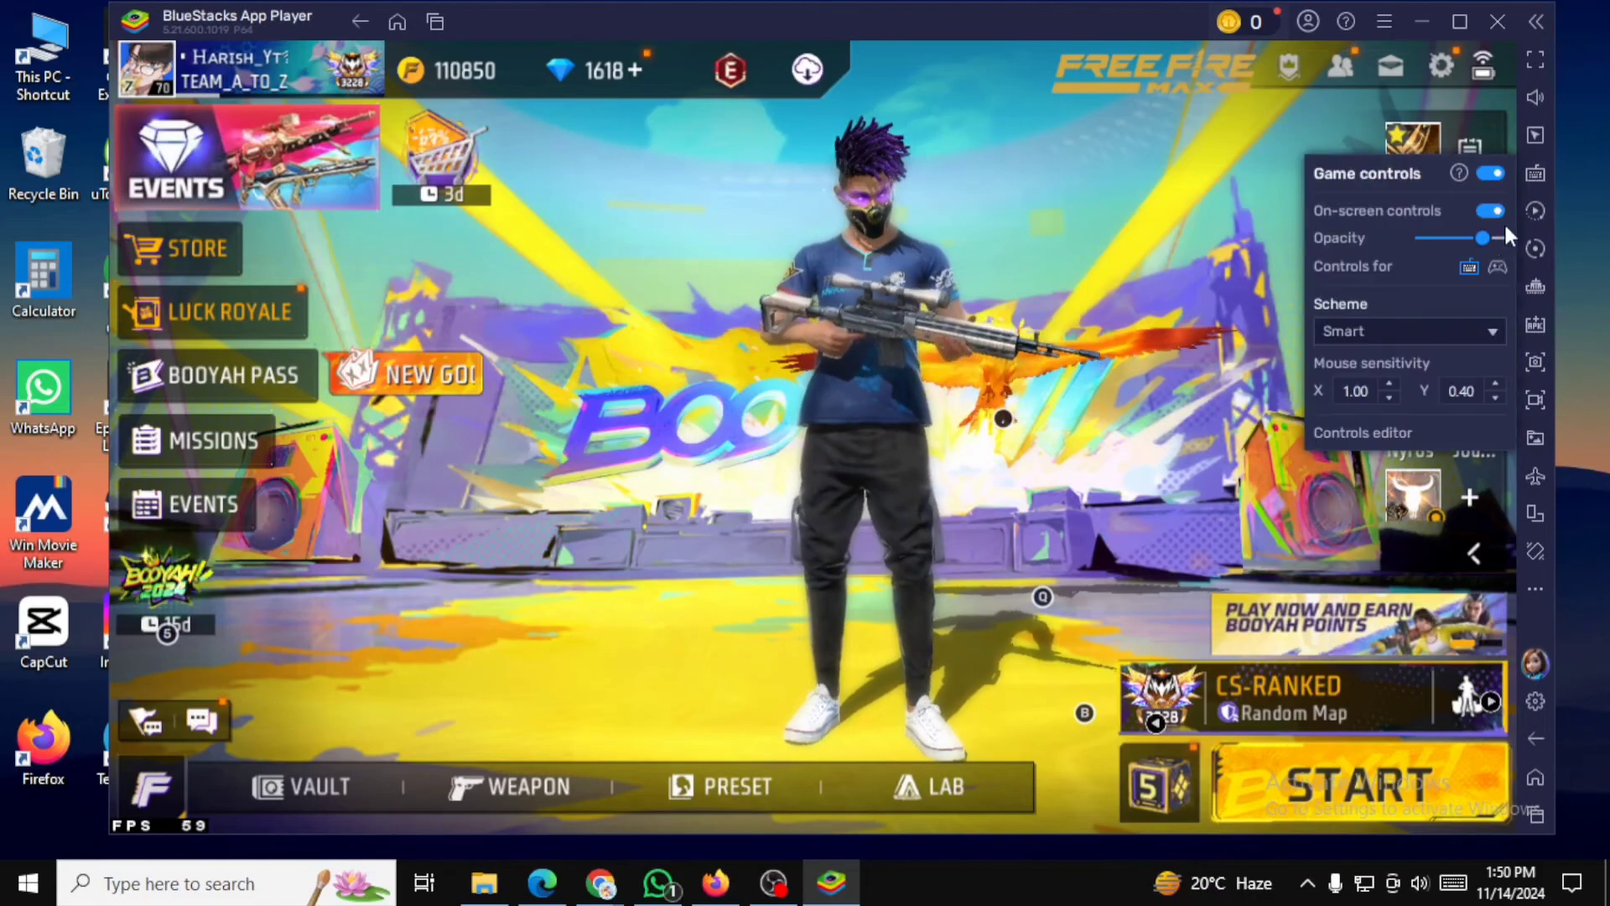
{"action": "left_click", "coordinate": [1379, 429]}
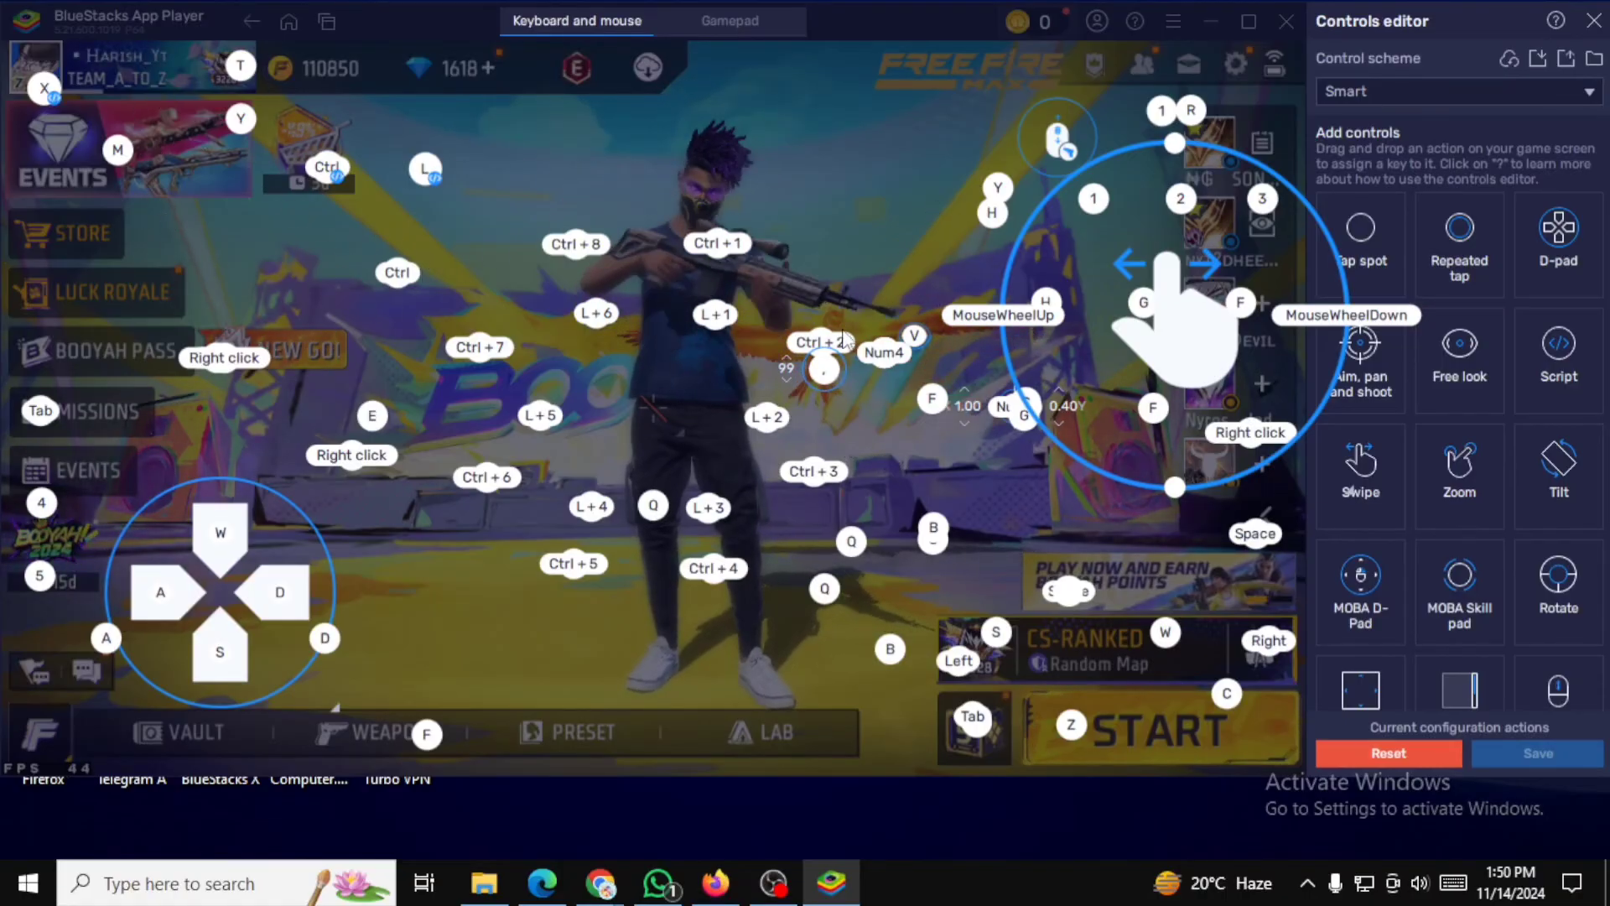
{"action": "key", "text": "alt+F4"}
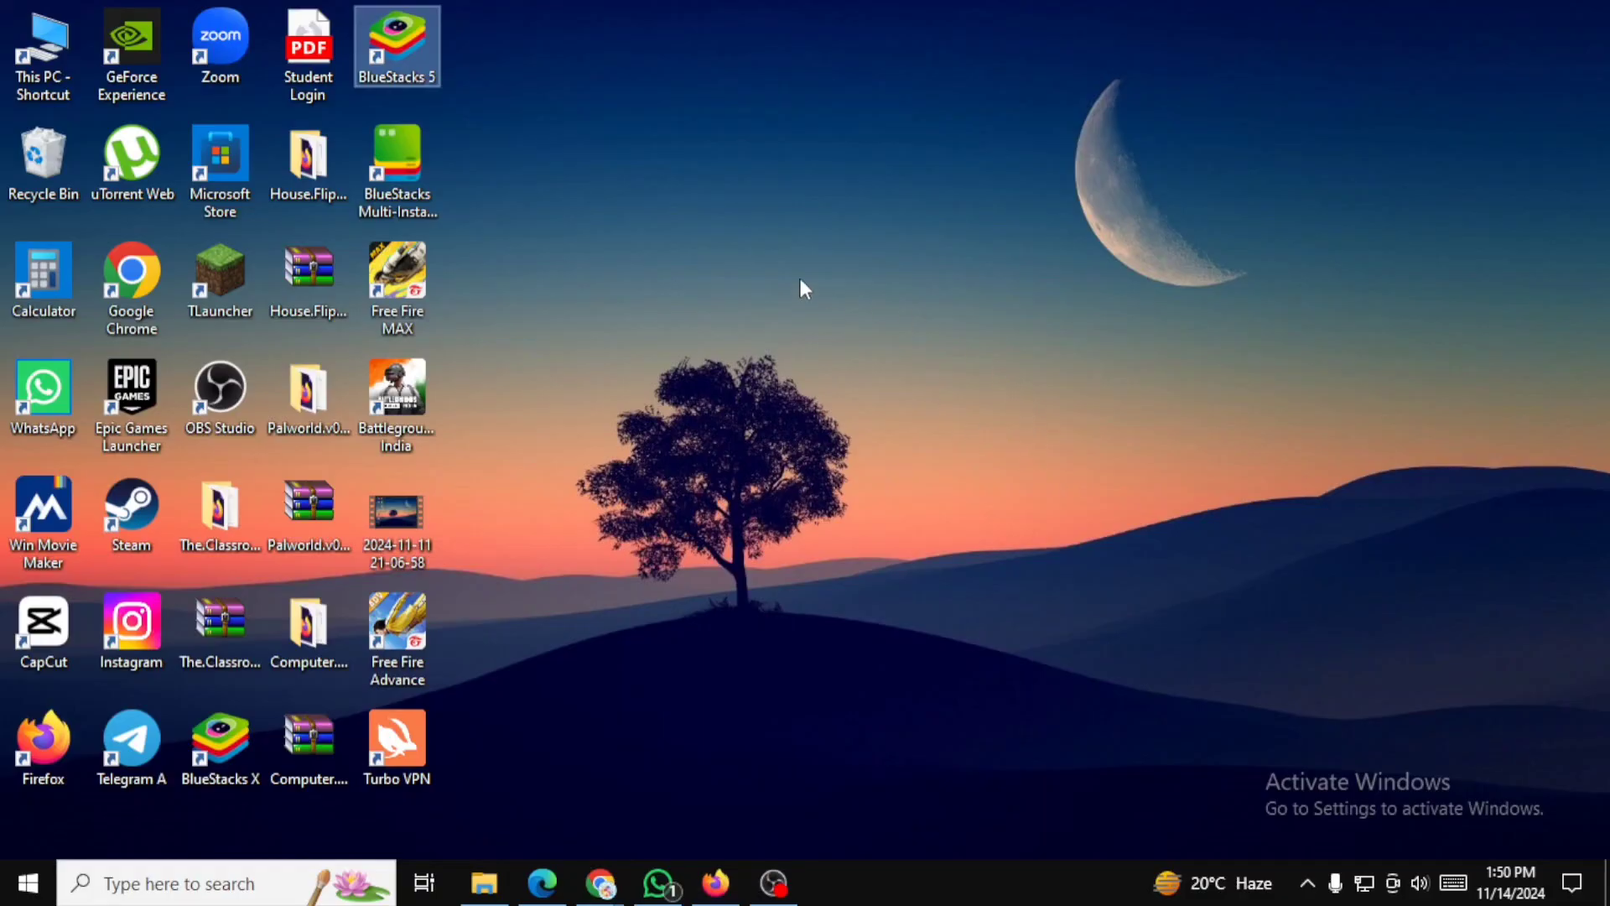
{"action": "right_click", "coordinate": [1176, 305]}
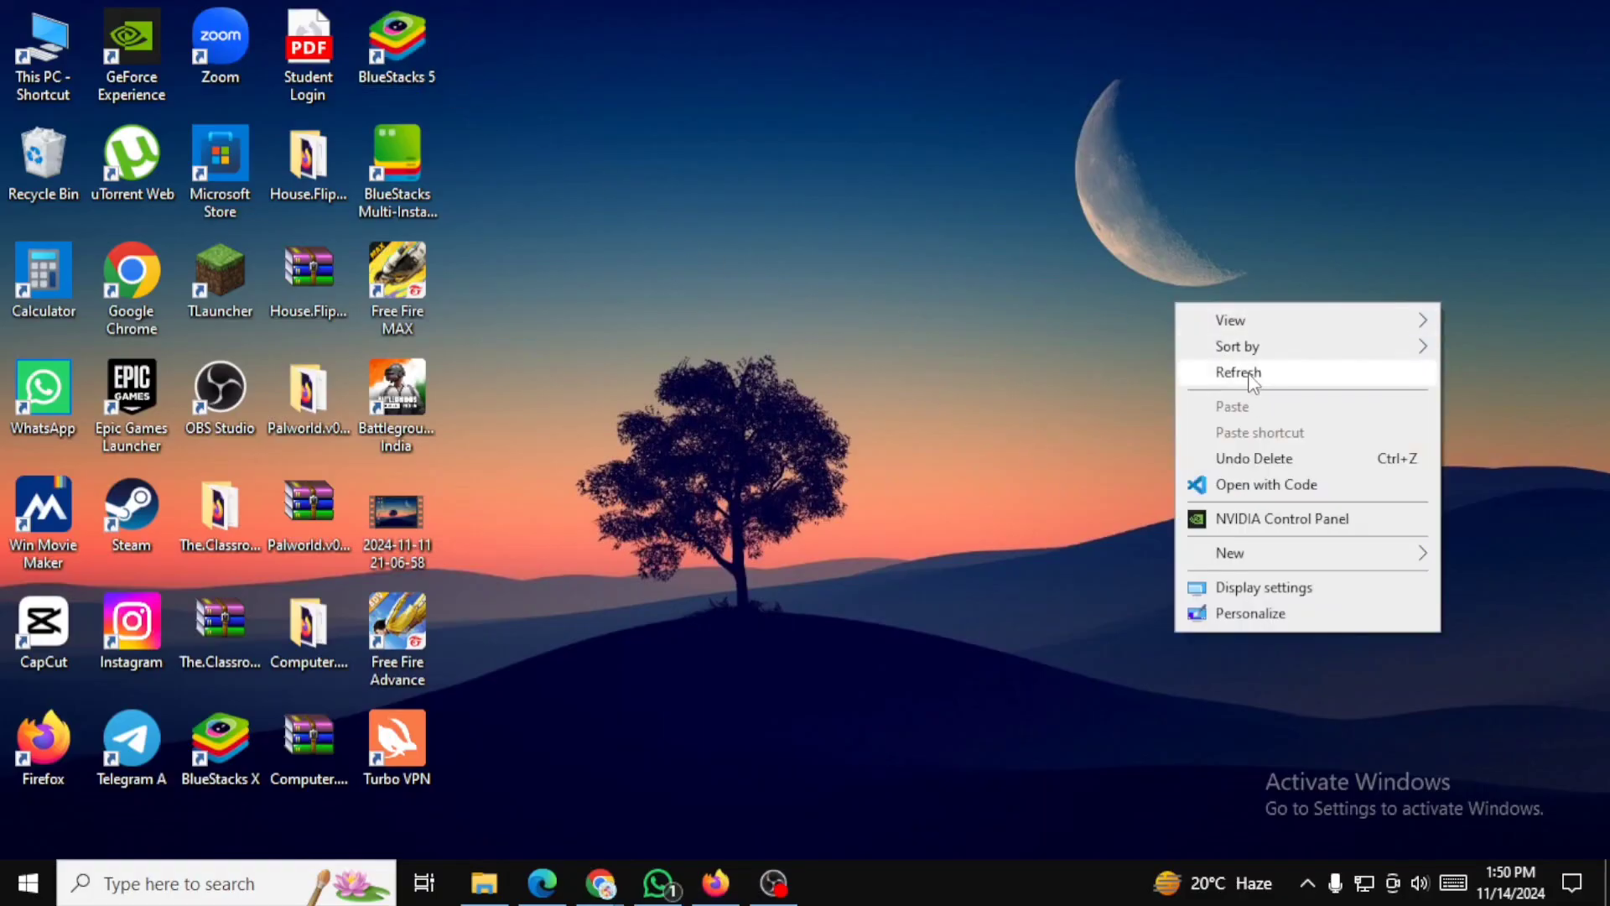
{"action": "left_click", "coordinate": [1252, 376]}
{"action": "right_click", "coordinate": [1142, 307]}
{"action": "left_click", "coordinate": [1238, 379]}
{"action": "right_click", "coordinate": [1172, 203]}
{"action": "left_click", "coordinate": [1233, 262]}
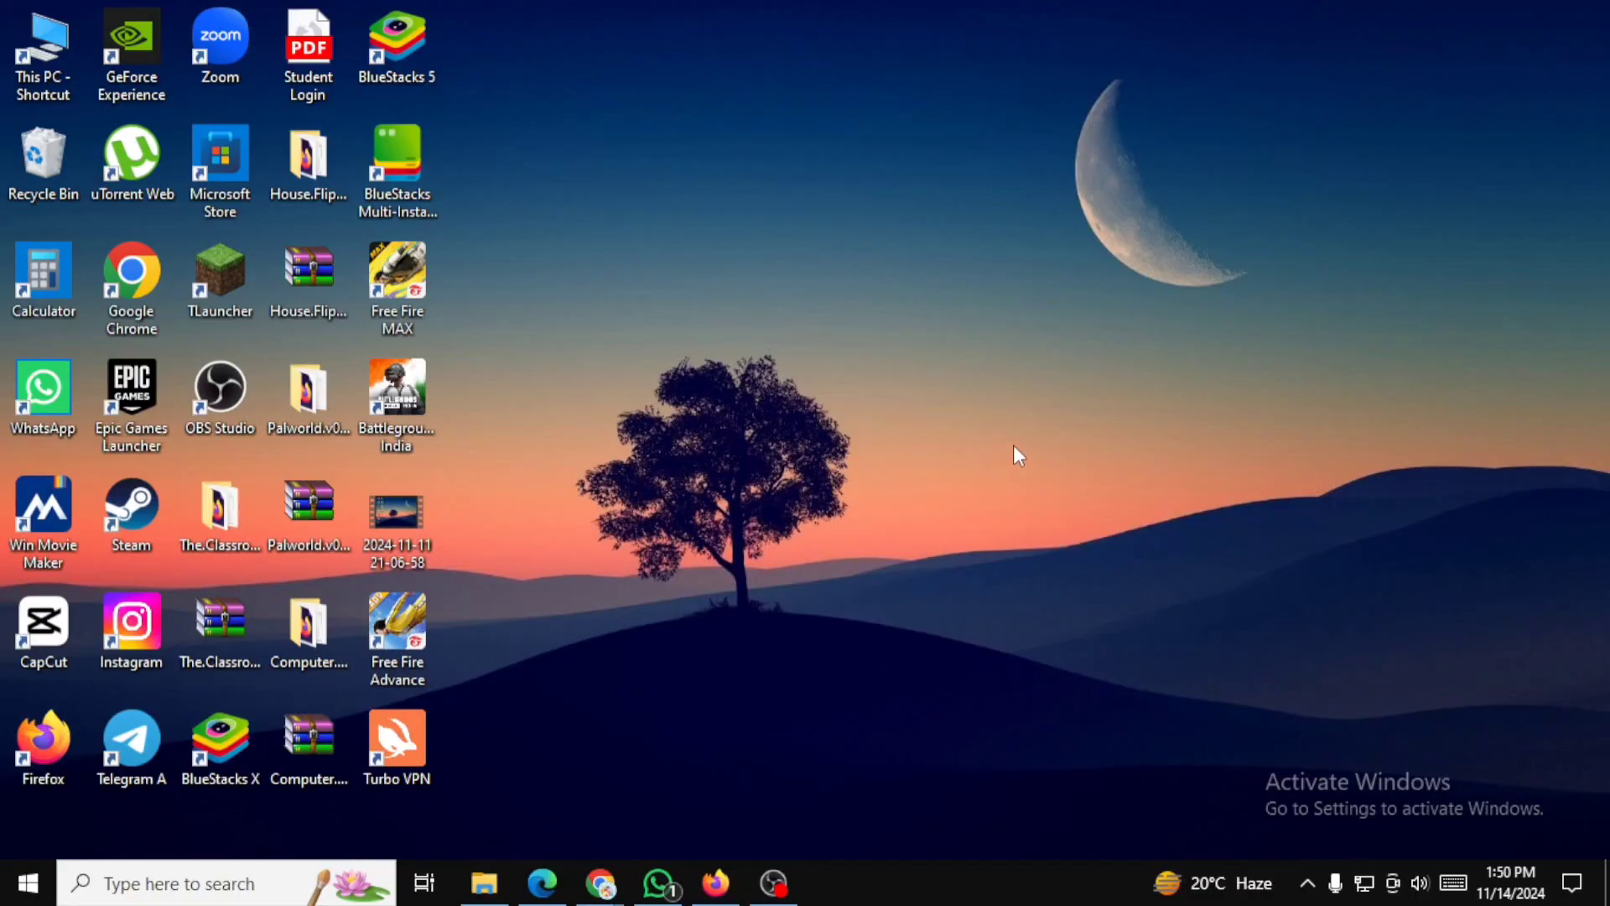
{"action": "right_click", "coordinate": [986, 377]}
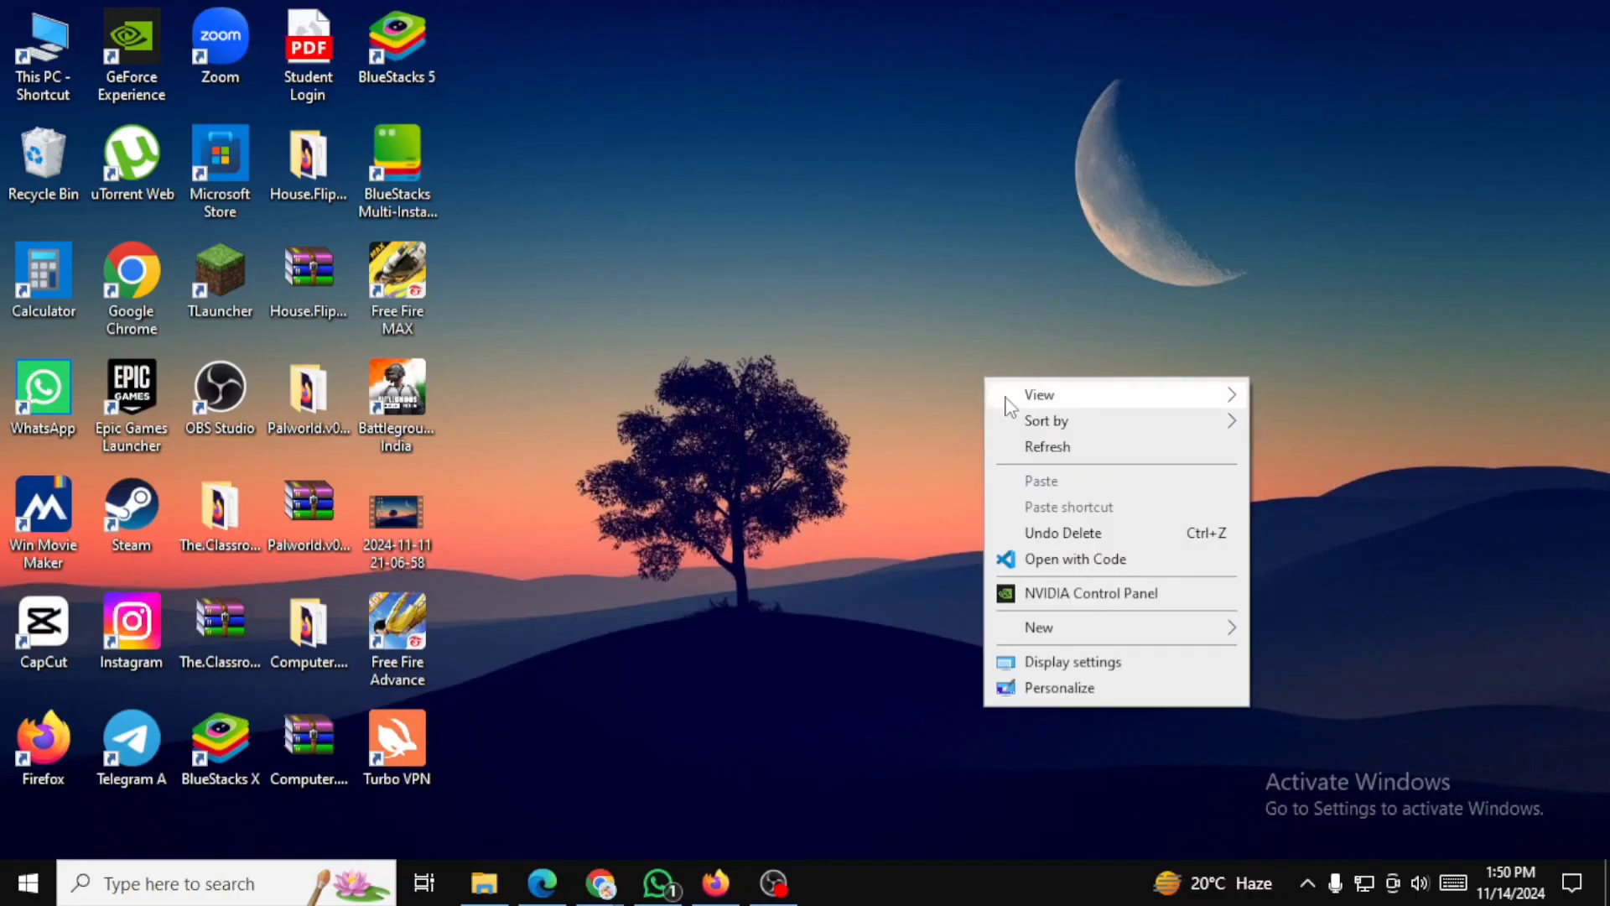
{"action": "left_click", "coordinate": [1065, 446]}
{"action": "right_click", "coordinate": [974, 291]}
{"action": "left_click", "coordinate": [1060, 357]}
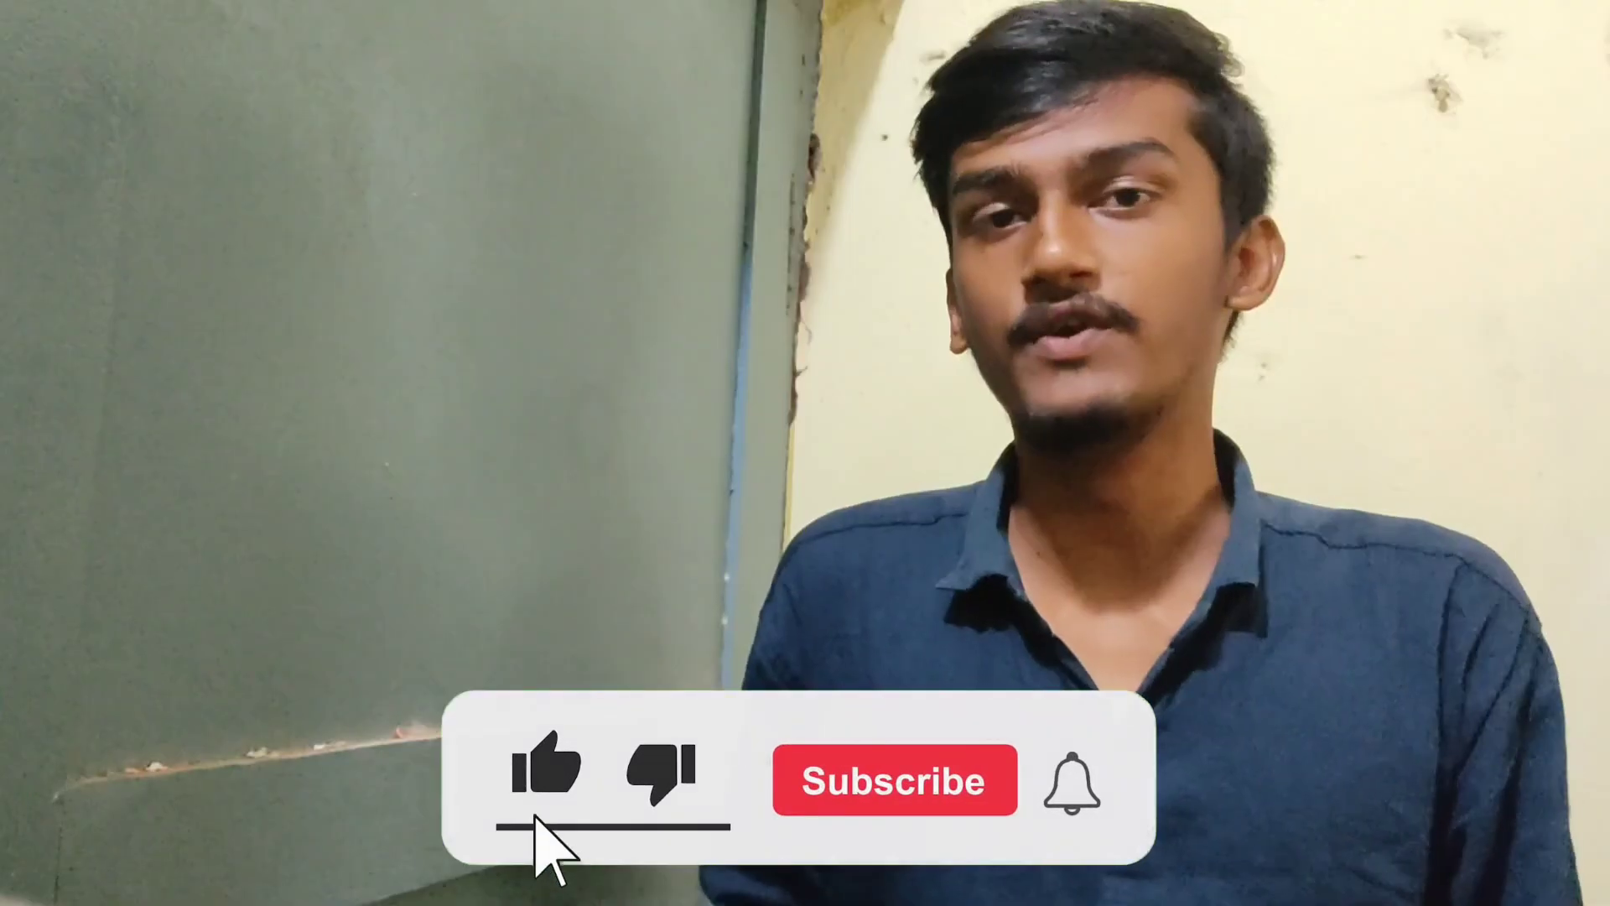